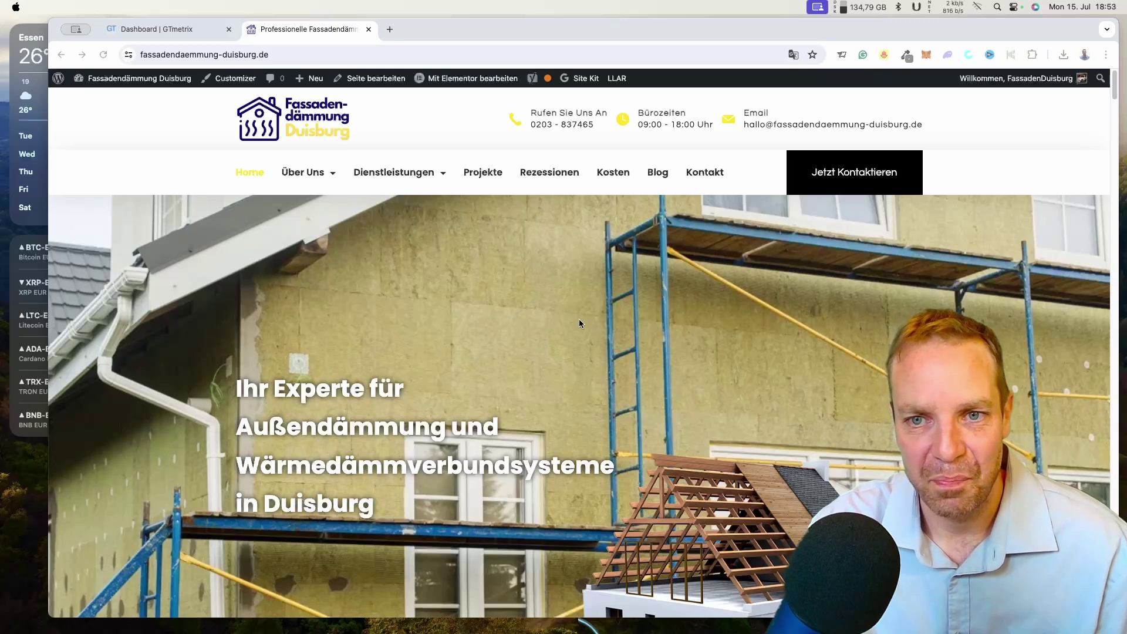
# Bring Chrome forward and open the translation options for the German facade-insulation homepage.
pyautogui.click(469, 135)
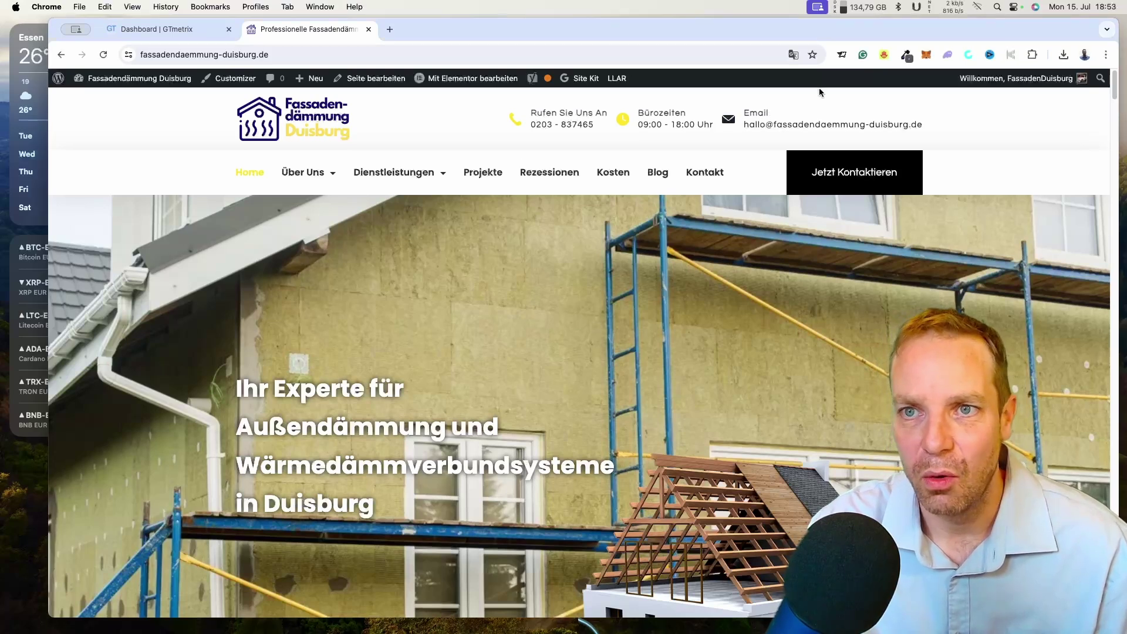
pyautogui.click(793, 55)
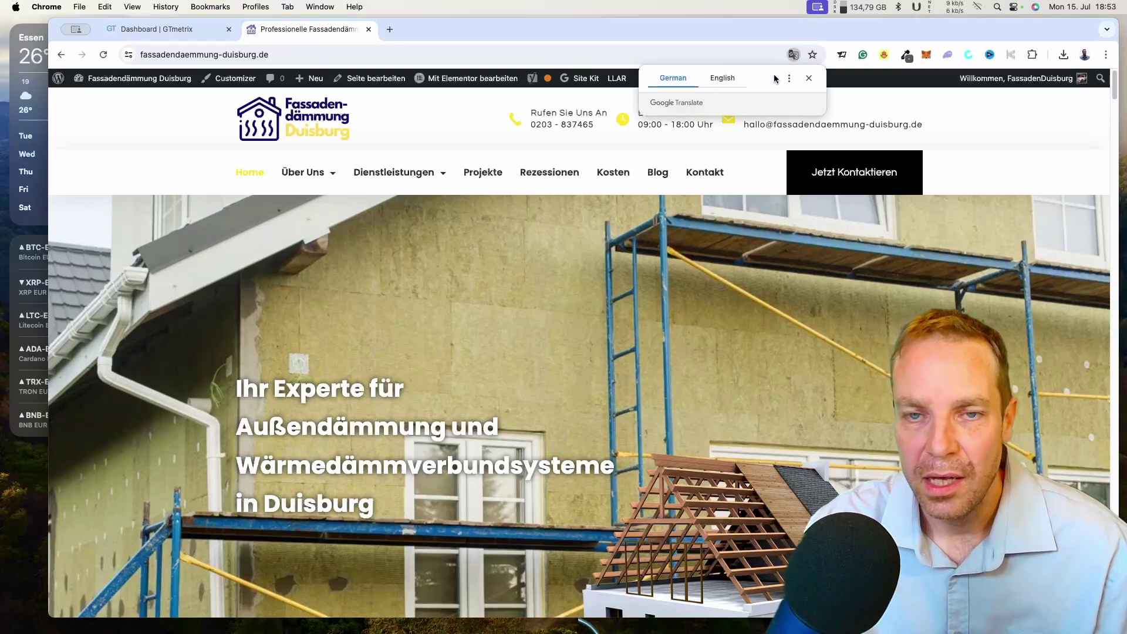
# Translate the Fassadendämmung Duisburg homepage into English and scroll through it and back up.
pyautogui.click(729, 80)
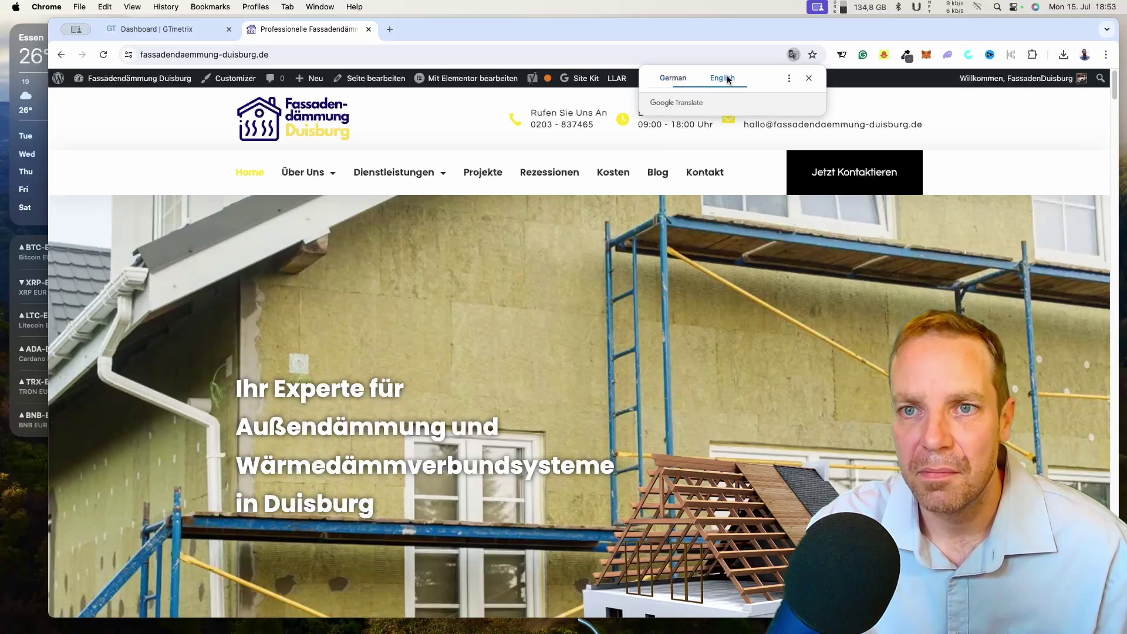
pyautogui.click(155, 174)
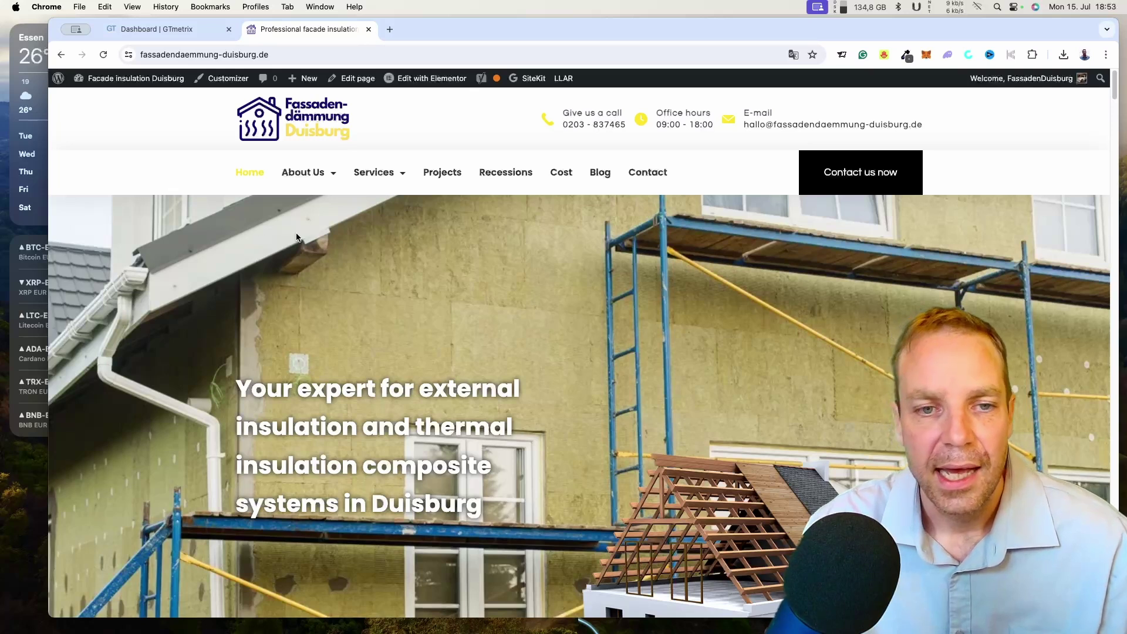
pyautogui.scroll(-5, 646, 311)
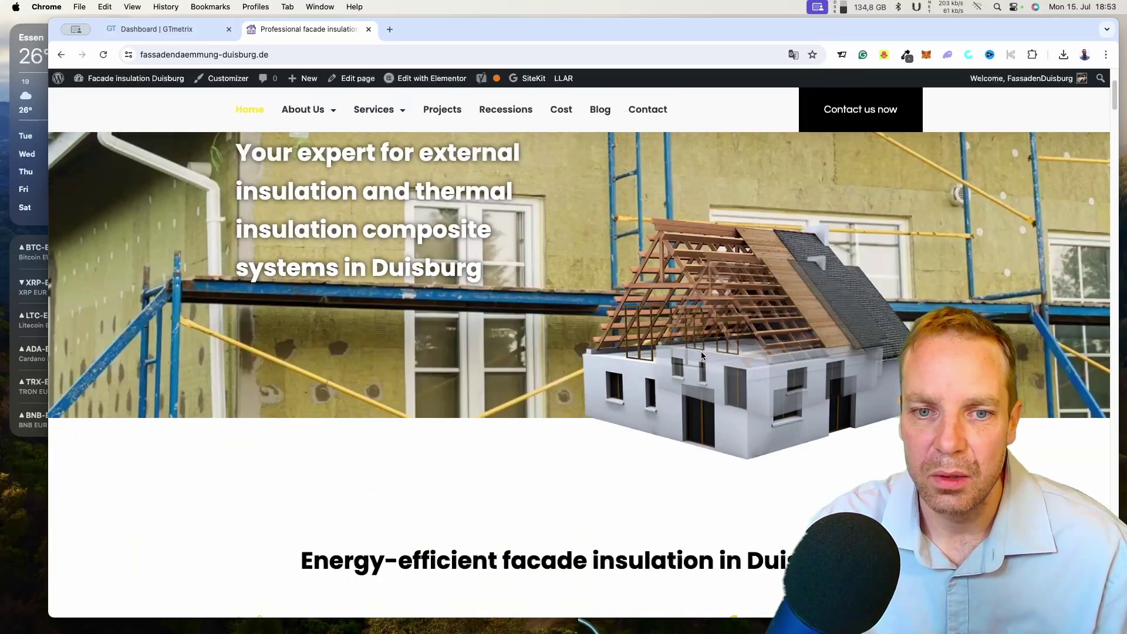
pyautogui.scroll(-10, 701, 351)
pyautogui.scroll(-5, 698, 361)
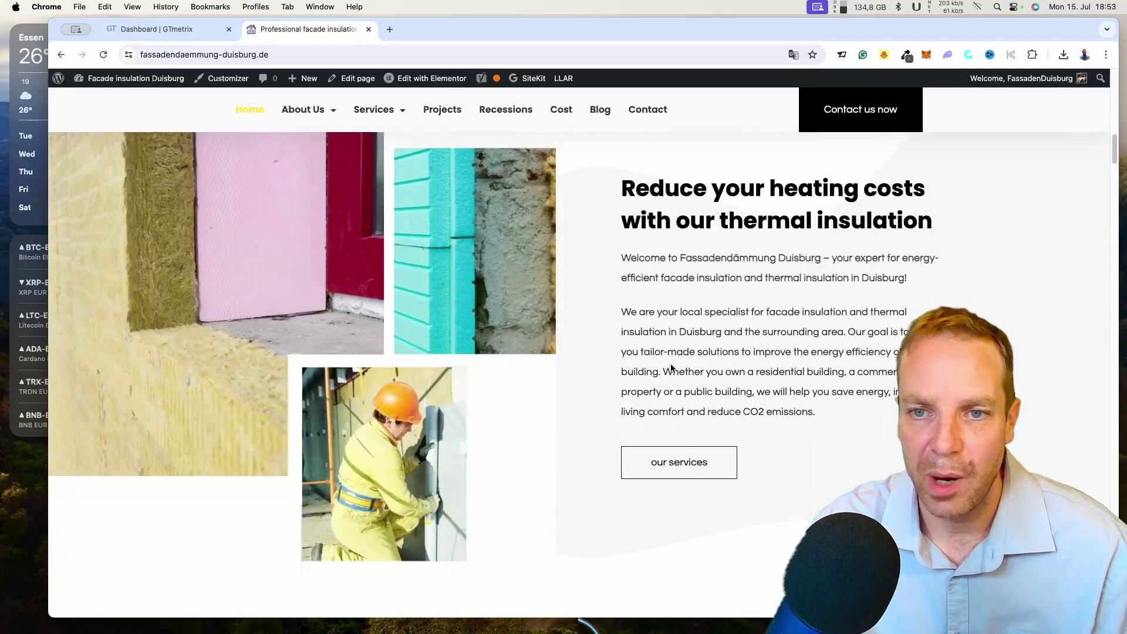
pyautogui.scroll(15, 680, 368)
pyautogui.scroll(5, 678, 374)
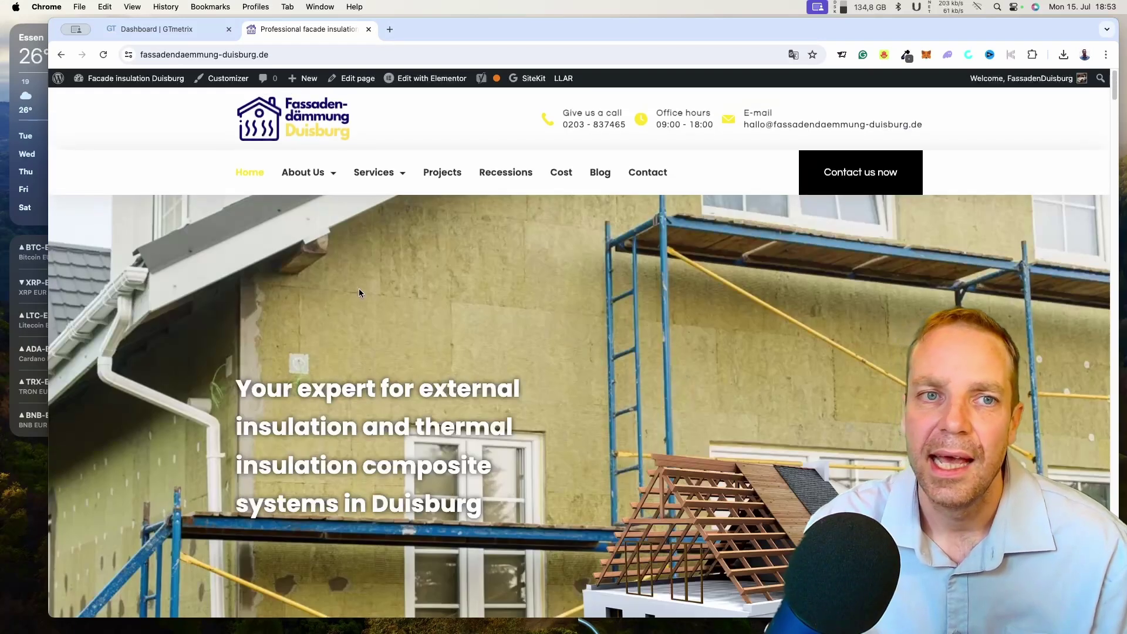
pyautogui.moveTo(325, 169)
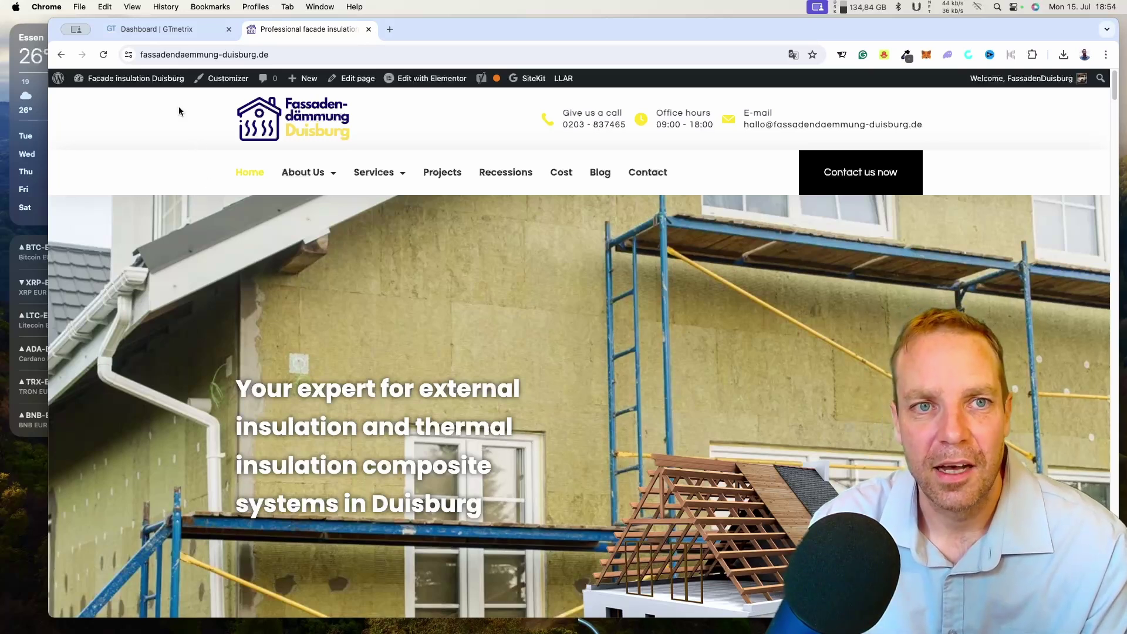
pyautogui.click(325, 57)
pyautogui.press('super+c')
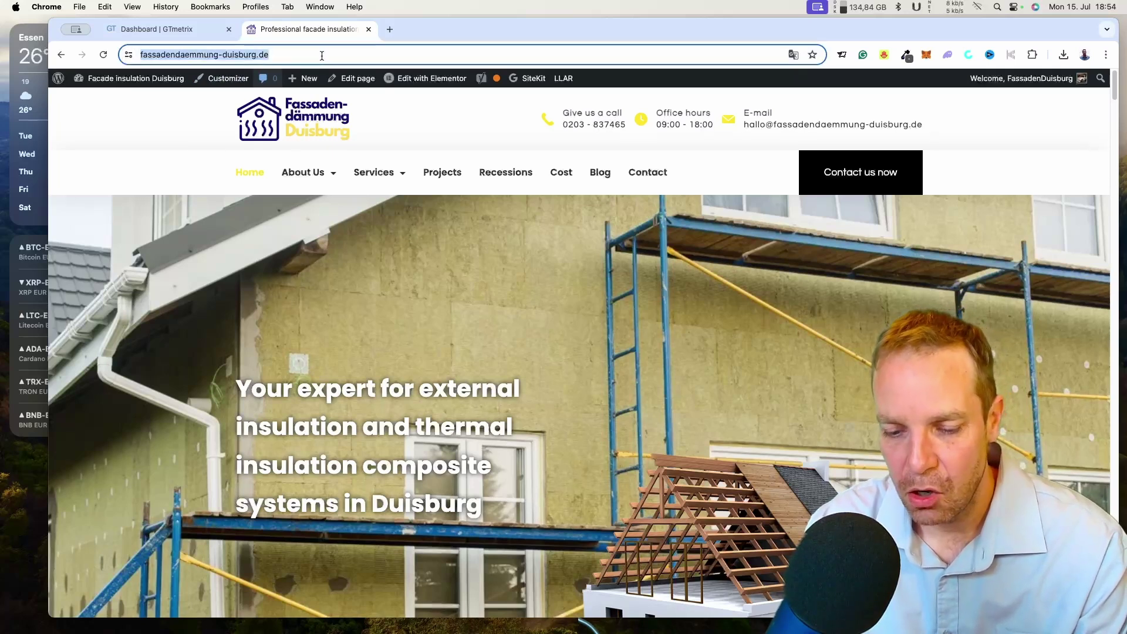
pyautogui.click(189, 34)
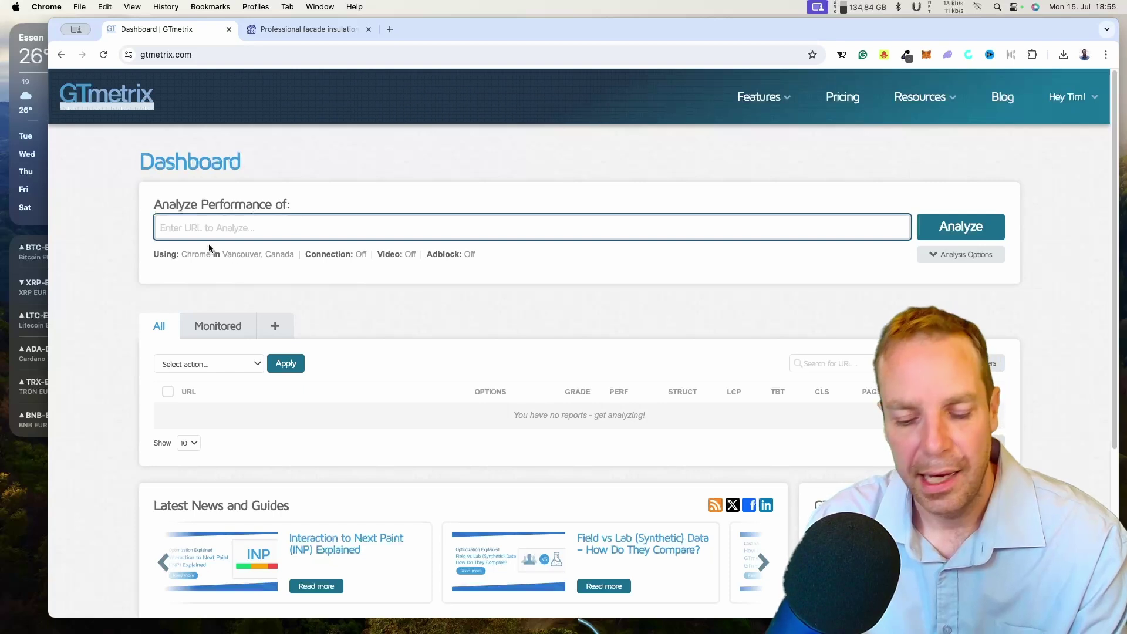
pyautogui.press('super+v')
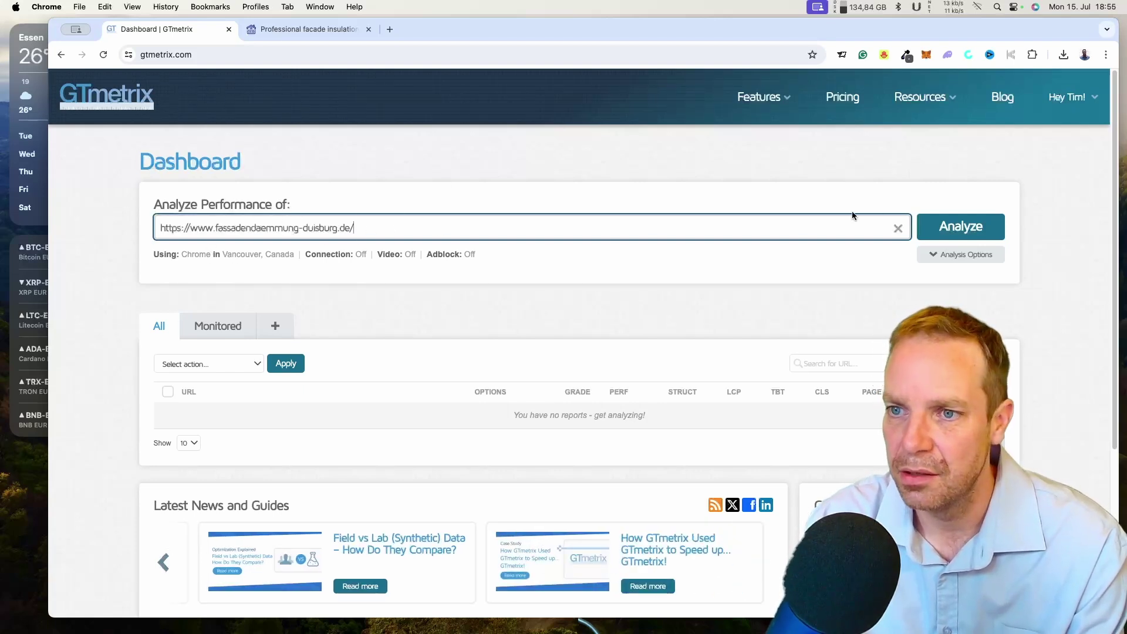
pyautogui.click(957, 231)
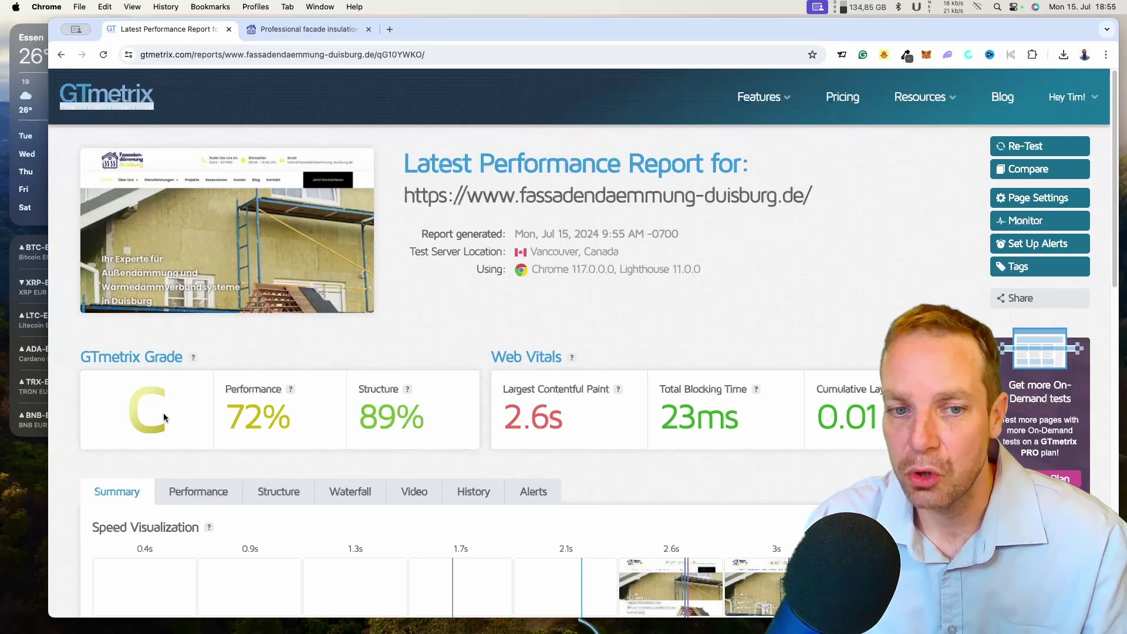
# Review the finished report: grade C, 72% performance, 89% structure, 2.6s LCP, 23ms TBT.
pyautogui.moveTo(246, 403)
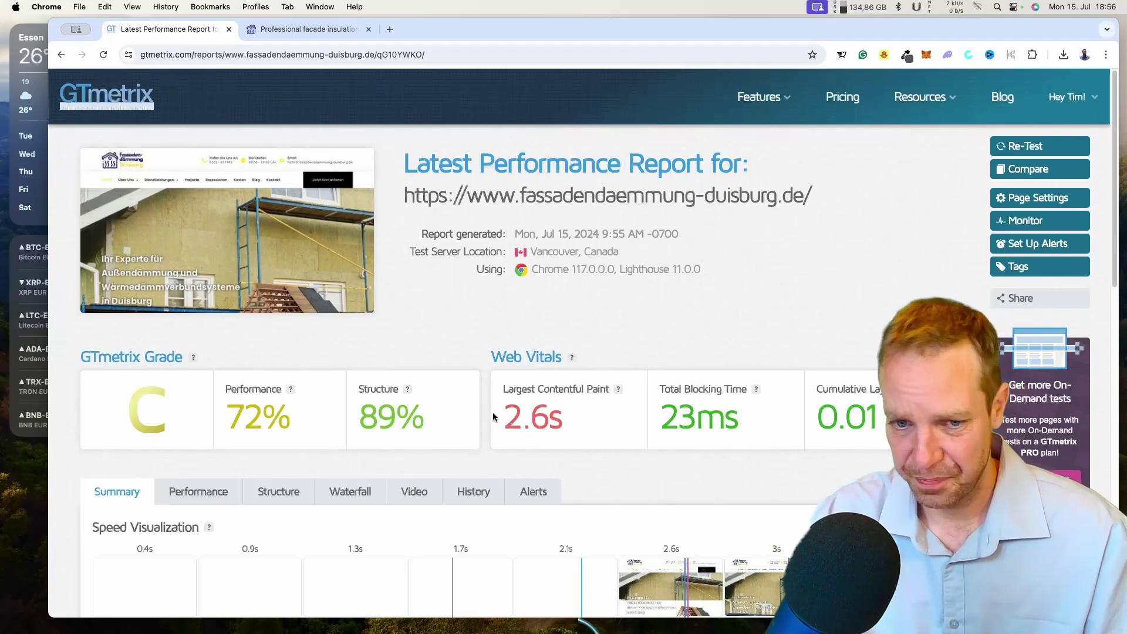
# Scroll down to the Speed Visualization filmstrip and the Top Issues list.
pyautogui.scroll(-3, 498, 409)
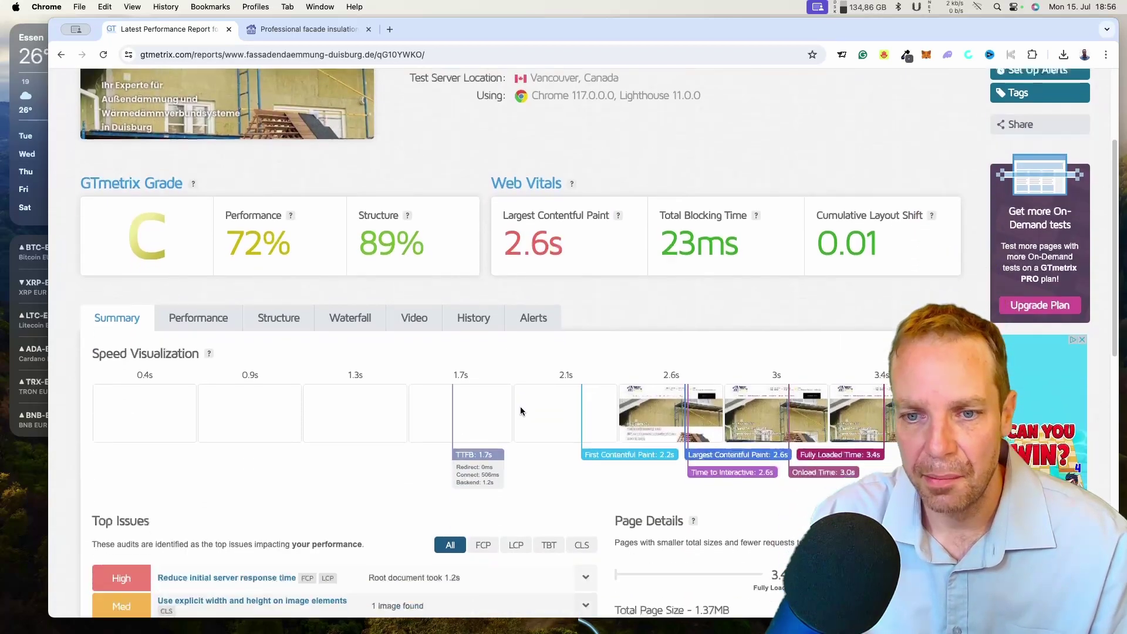
pyautogui.scroll(-1, 520, 411)
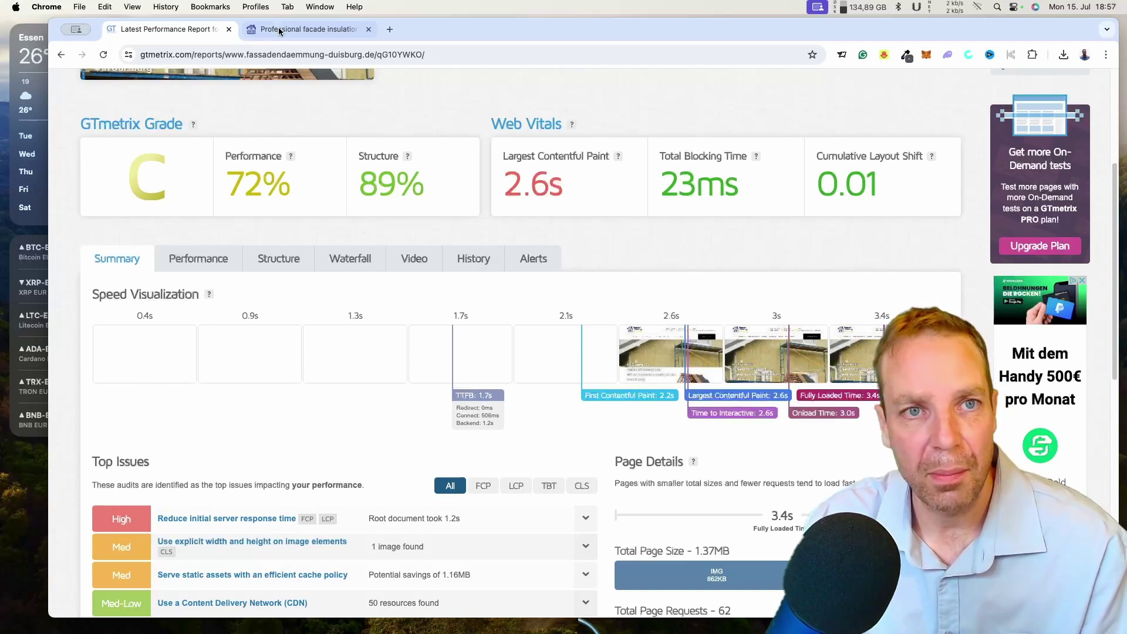
# Browse the English facade-insulation homepage, then return to the GTmetrix report tab.
pyautogui.click(306, 29)
pyautogui.scroll(-2, 661, 395)
pyautogui.scroll(-10, 661, 395)
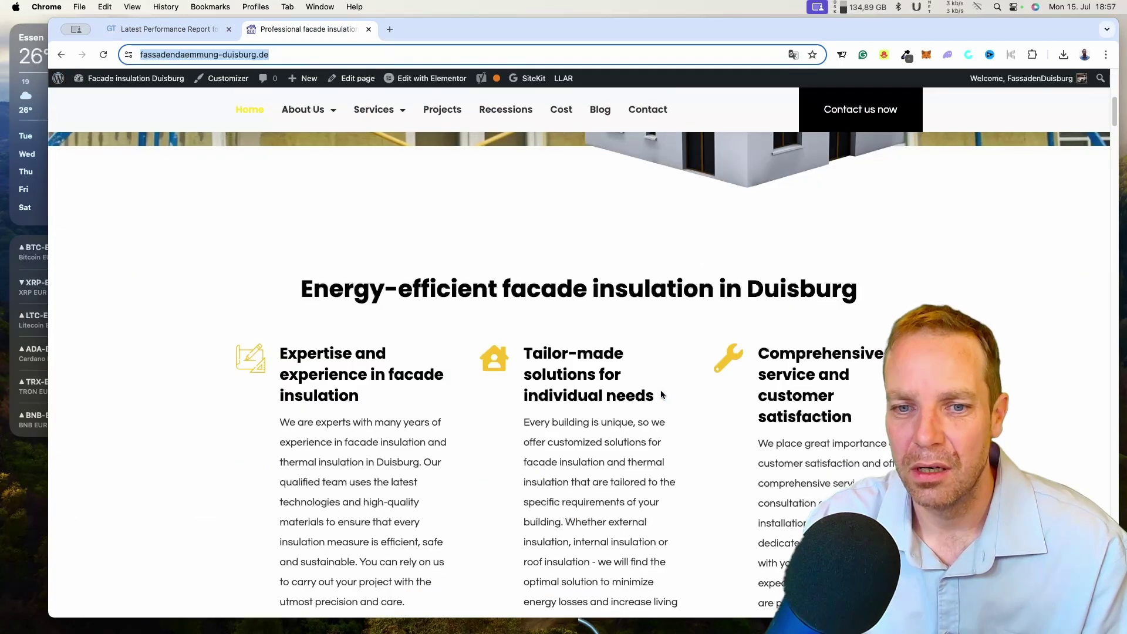
pyautogui.scroll(12, 645, 376)
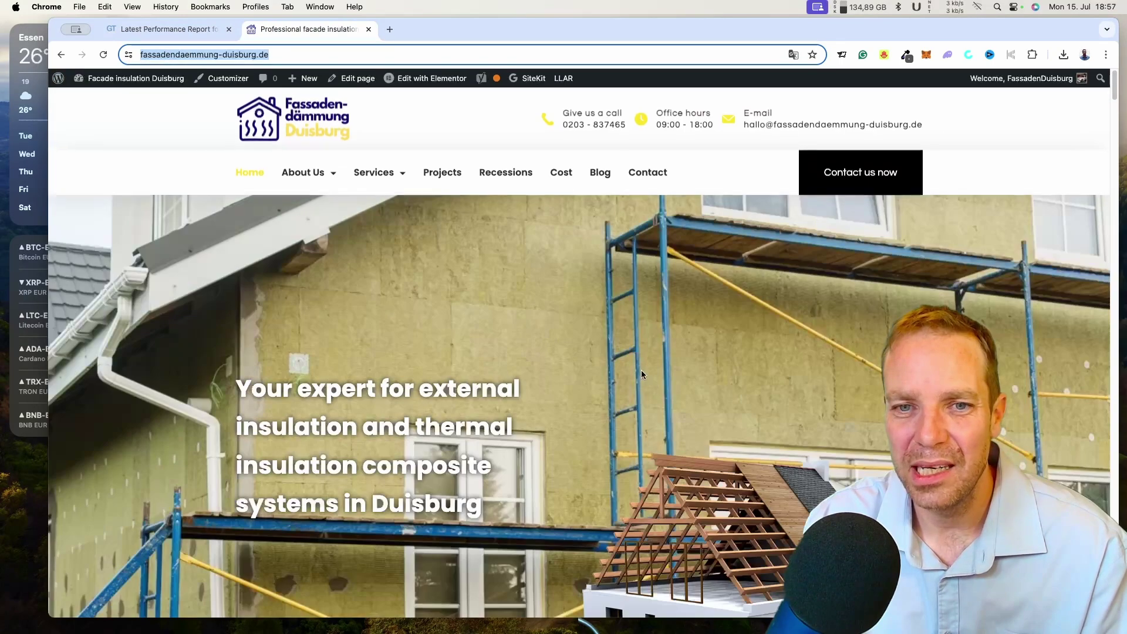
pyautogui.click(331, 266)
pyautogui.scroll(-10, 470, 335)
pyautogui.scroll(4, 679, 420)
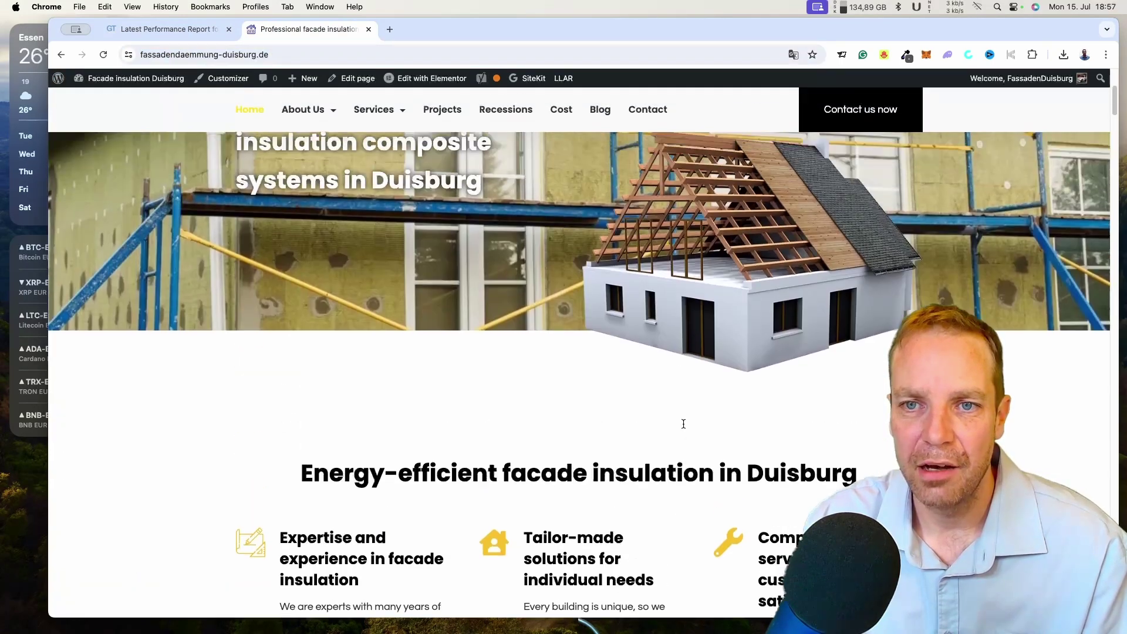
pyautogui.scroll(2, 683, 423)
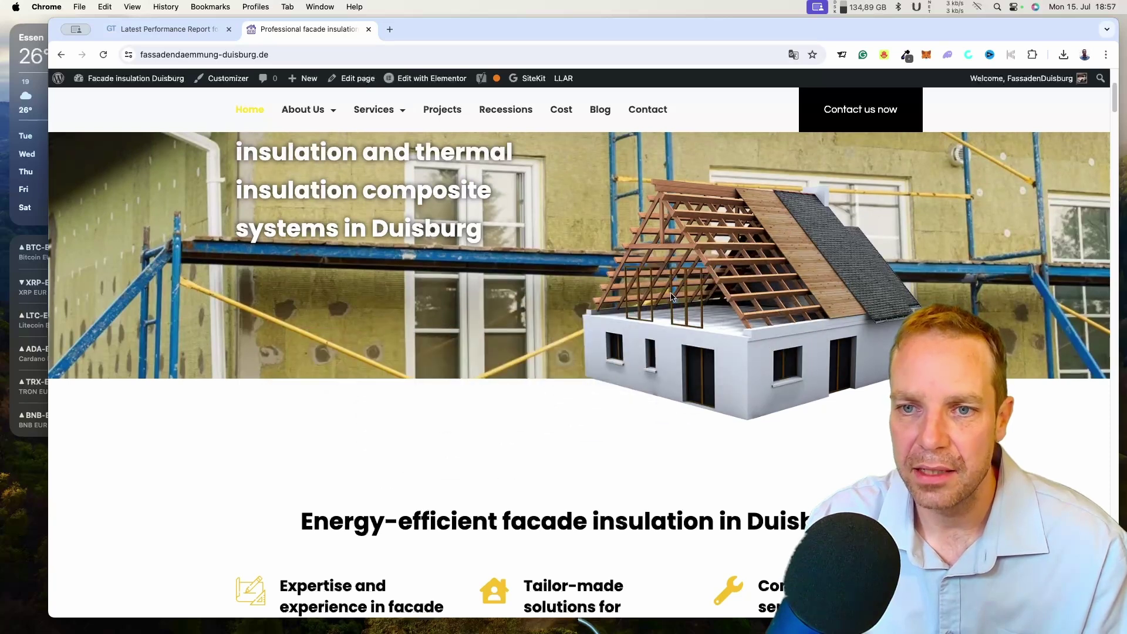
pyautogui.scroll(-15, 672, 297)
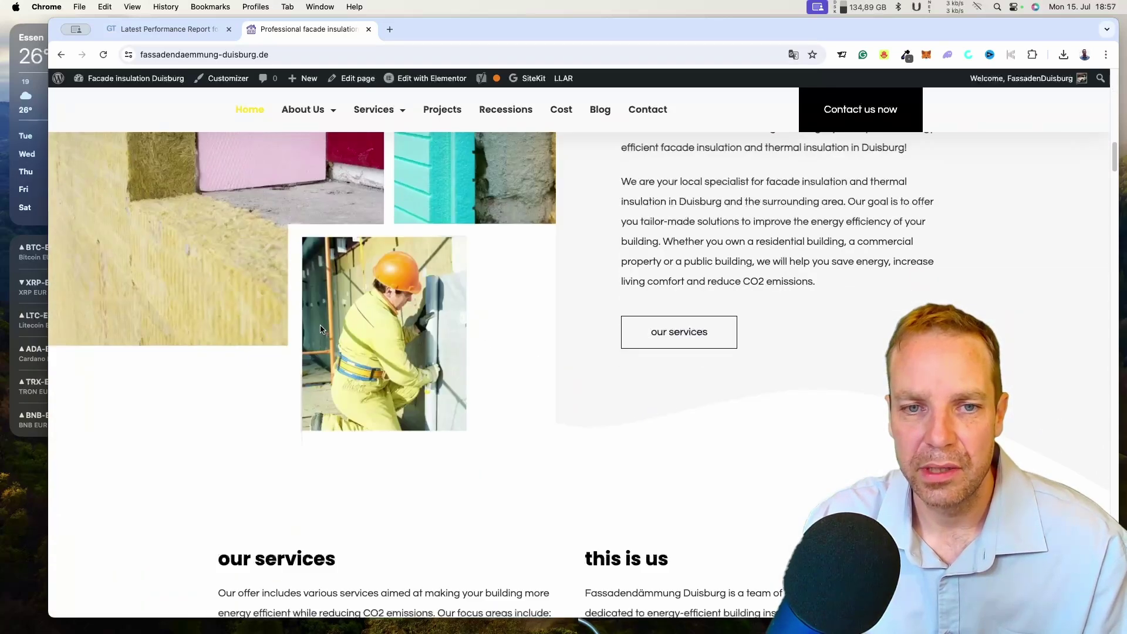
pyautogui.scroll(-12, 321, 329)
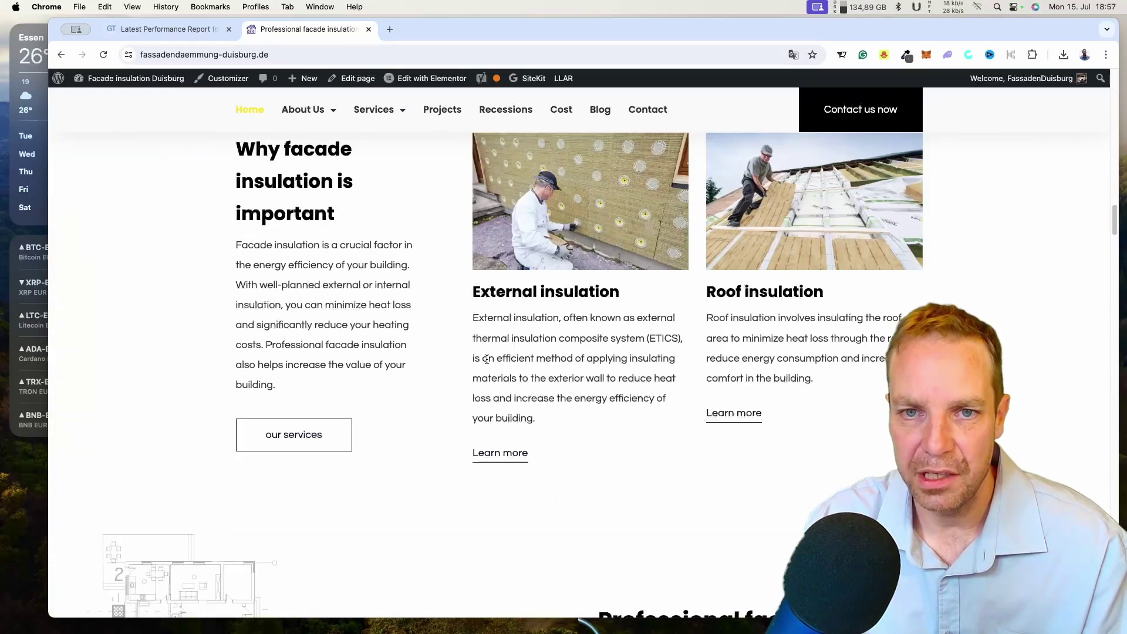
pyautogui.scroll(-8, 631, 337)
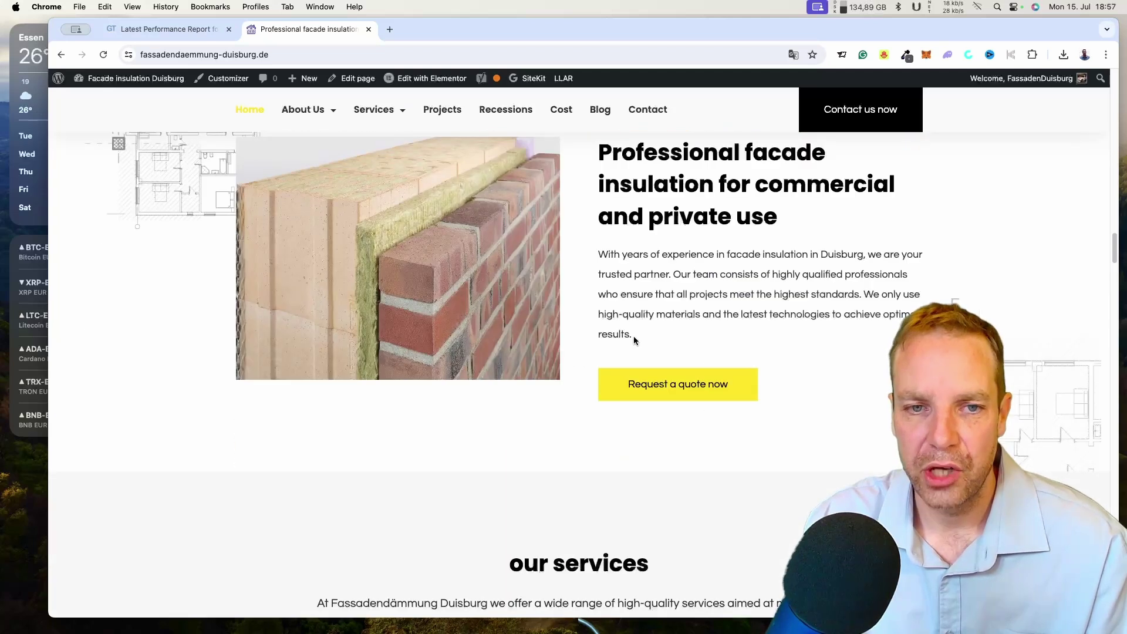
pyautogui.scroll(3, 634, 353)
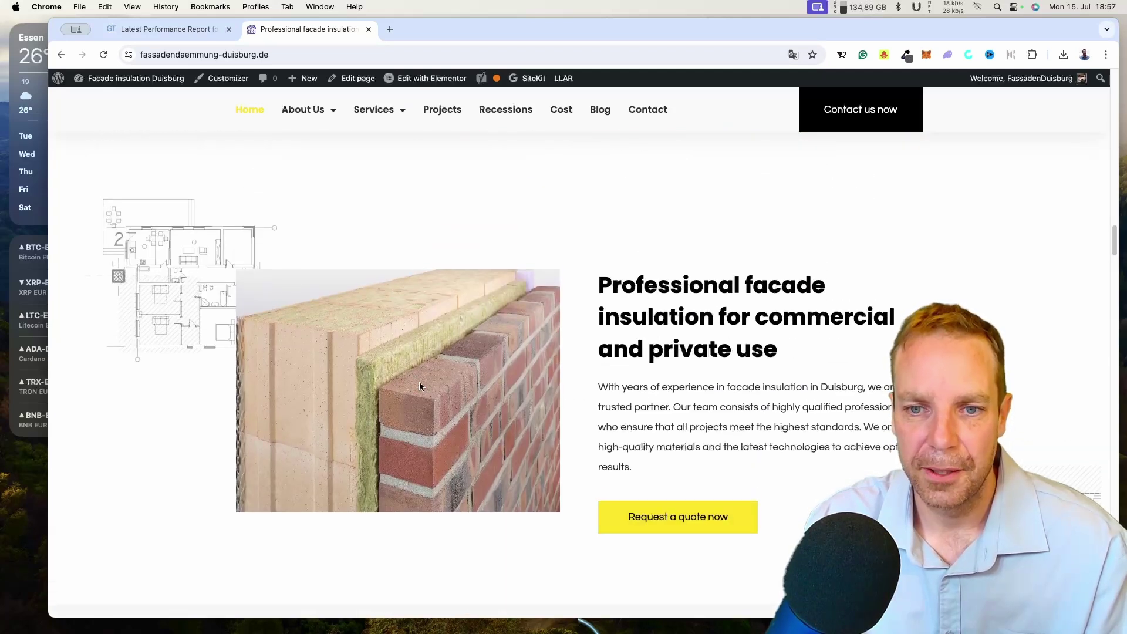
pyautogui.scroll(-15, 419, 385)
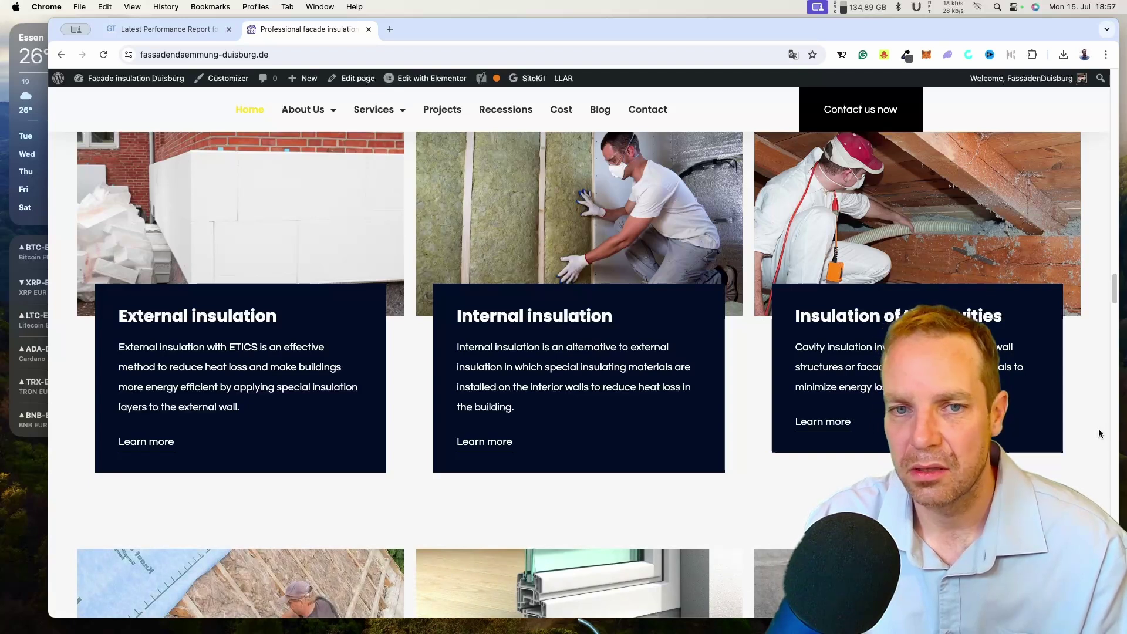
pyautogui.scroll(2, 1092, 411)
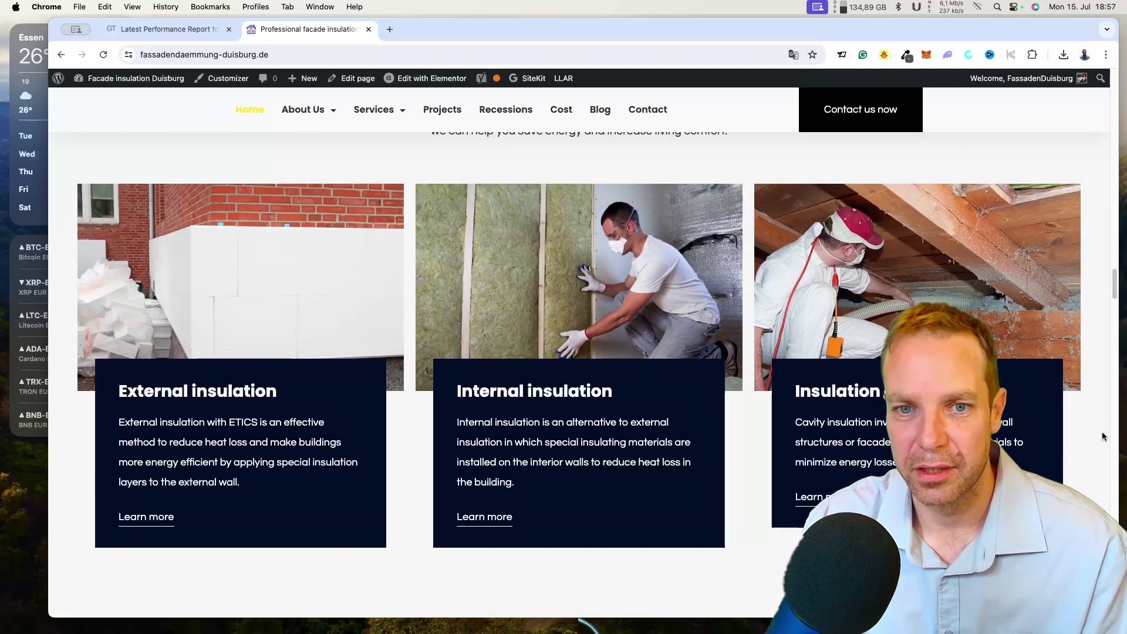
pyautogui.scroll(-1, 1102, 434)
pyautogui.scroll(-1, 1102, 431)
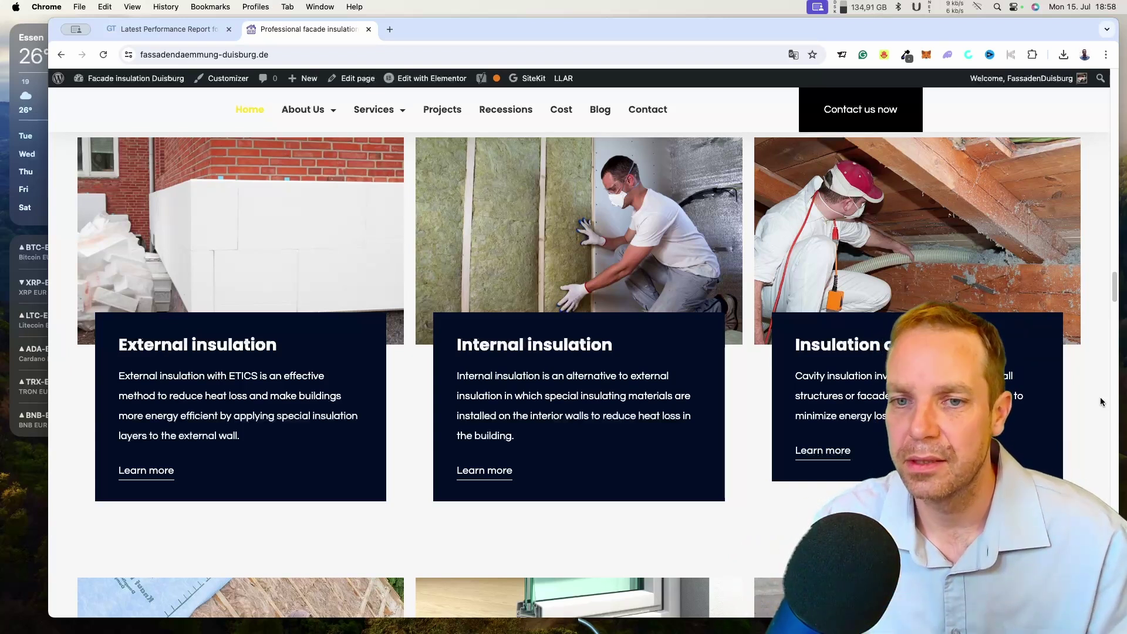
pyautogui.scroll(-5, 1085, 365)
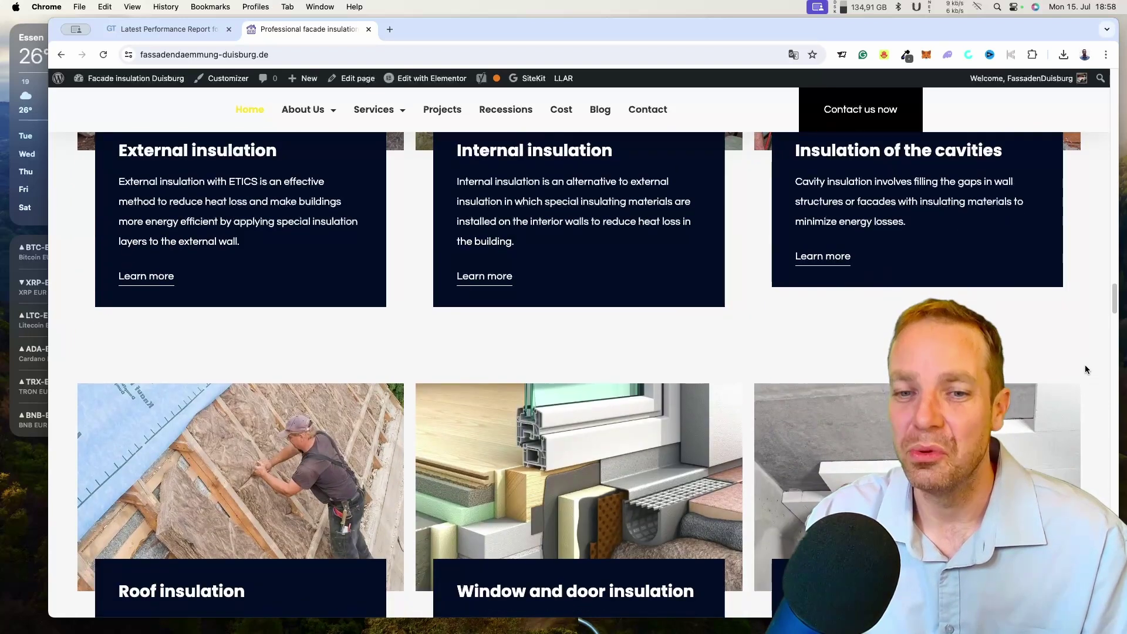
pyautogui.scroll(-10, 1085, 365)
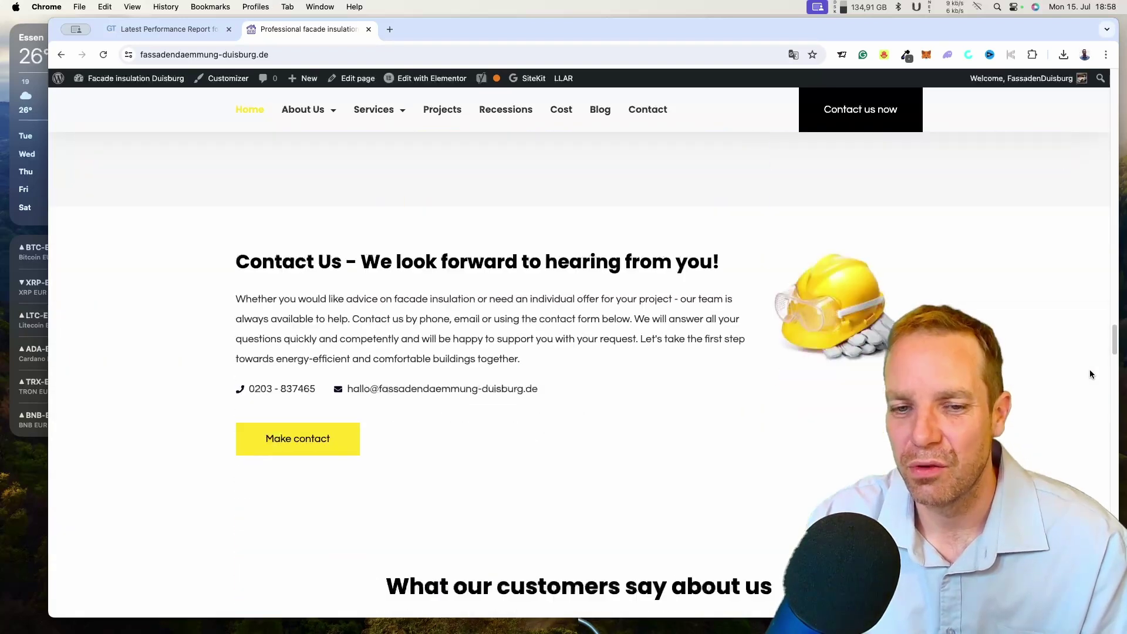
pyautogui.scroll(-12, 1090, 374)
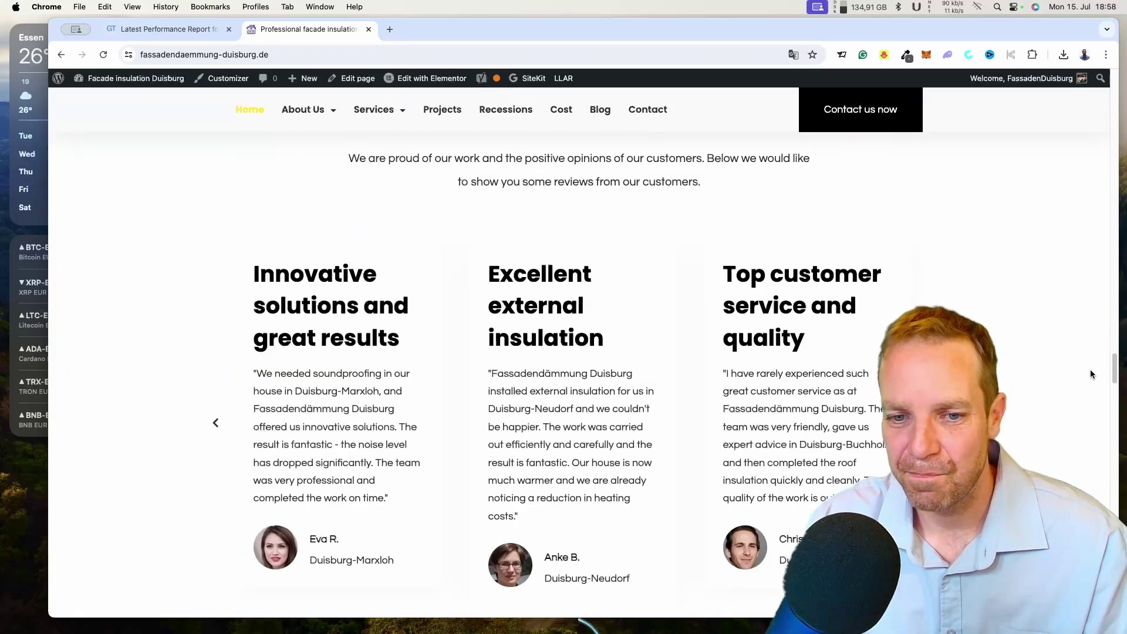
pyautogui.scroll(-5, 1091, 374)
pyautogui.scroll(20, 1091, 370)
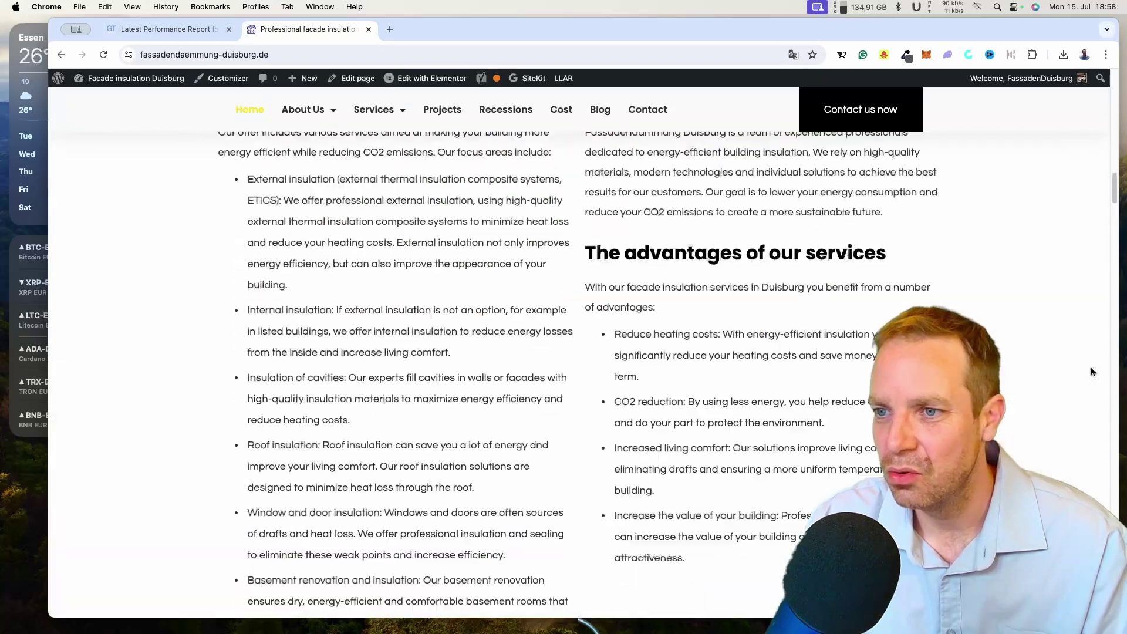
pyautogui.scroll(20, 1091, 371)
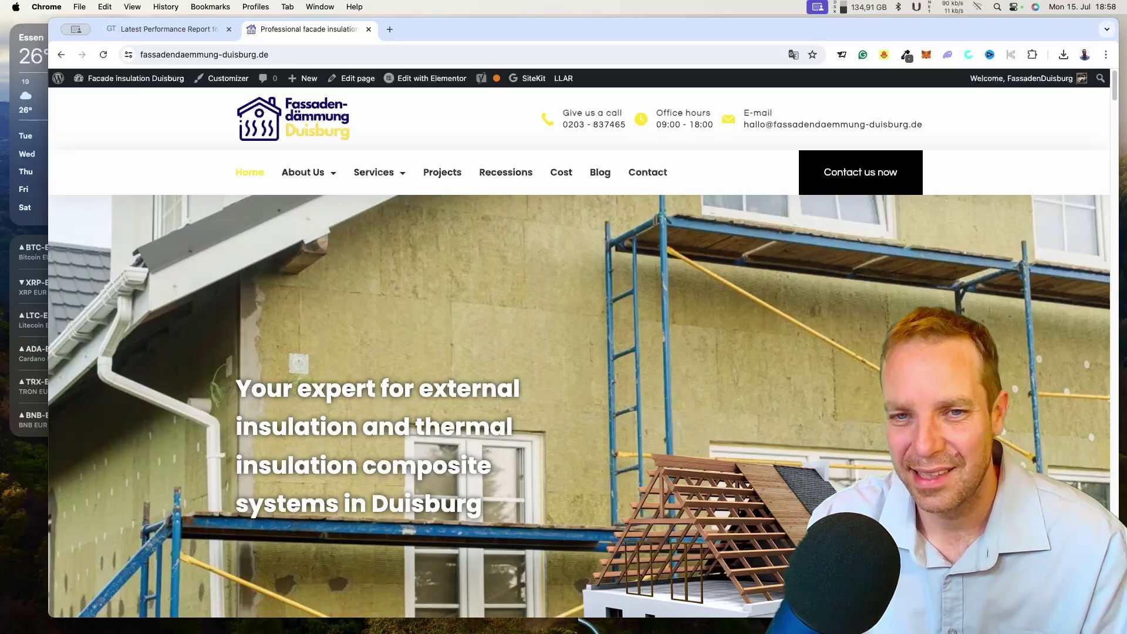
pyautogui.click(170, 28)
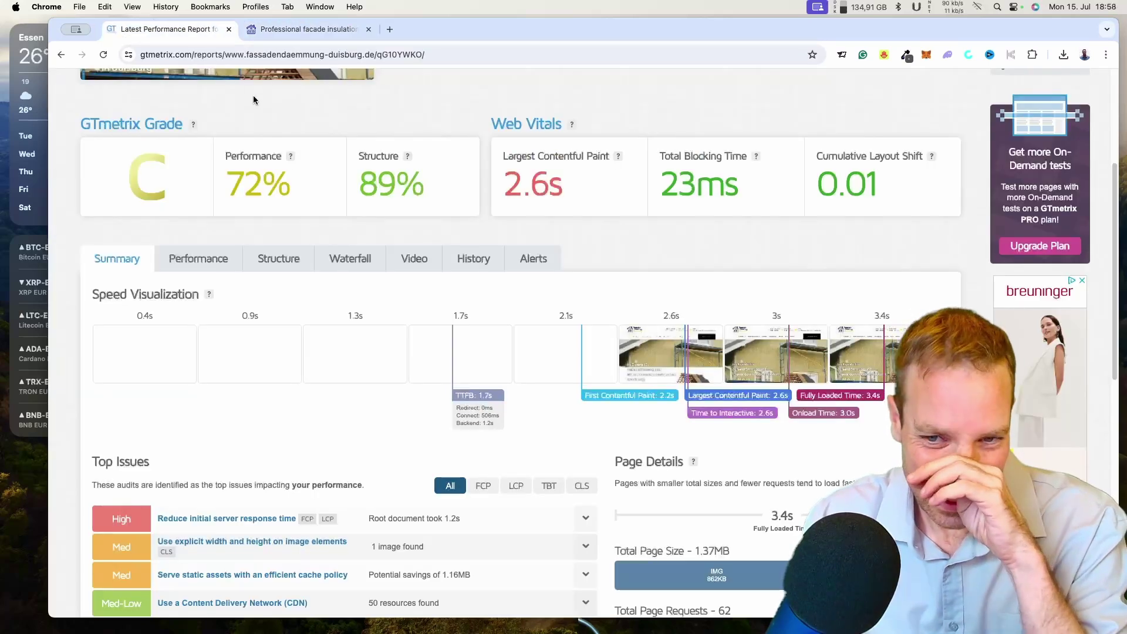
# Expand 'Reduce initial server response time' to see the 1.2s root document details.
pyautogui.scroll(-3, 251, 104)
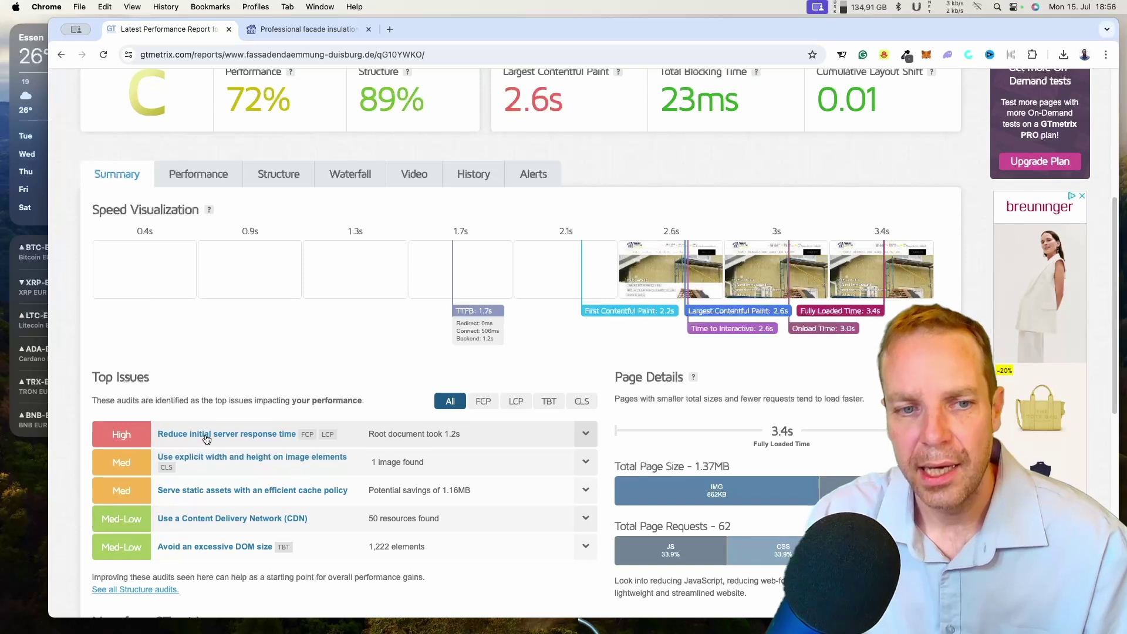
pyautogui.click(583, 437)
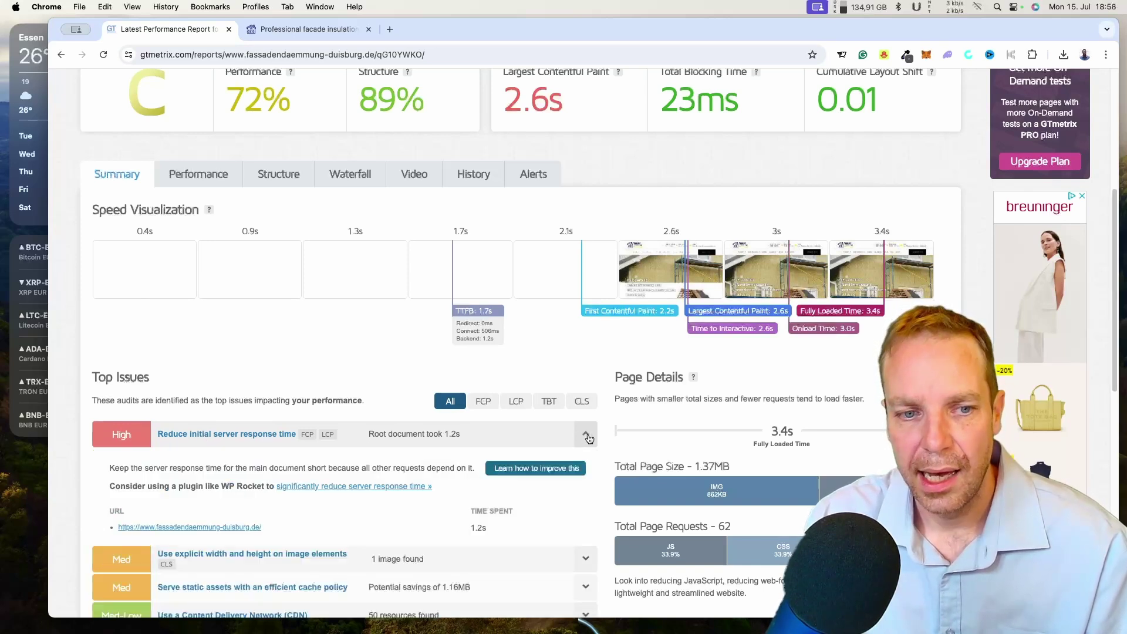
pyautogui.scroll(-1, 587, 438)
pyautogui.scroll(-3, 590, 438)
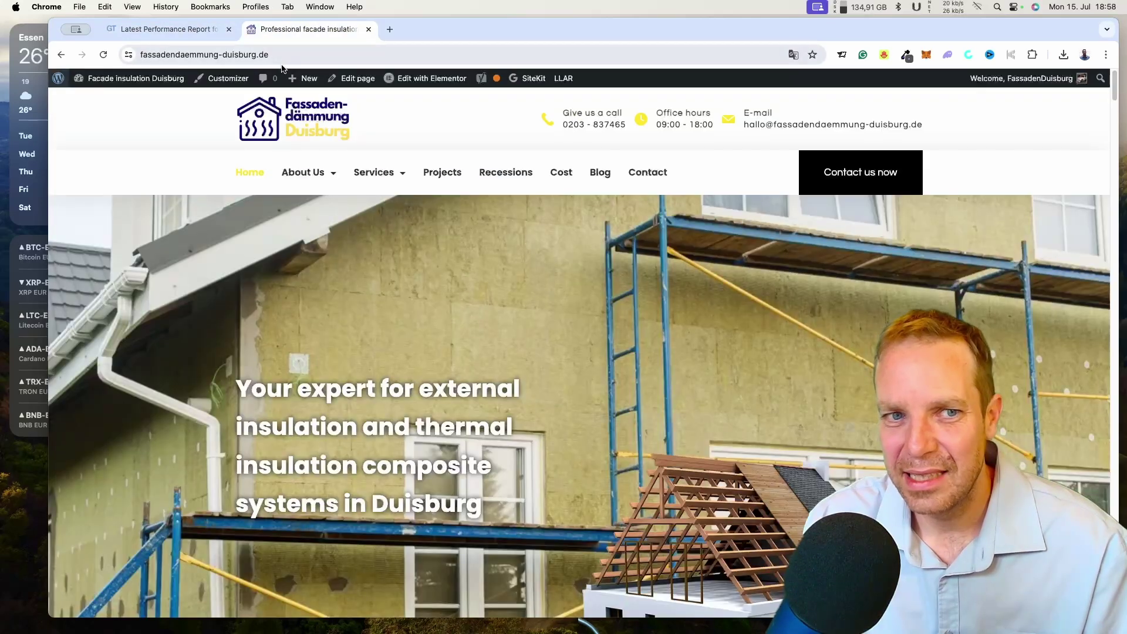
# Glance at the homepage tab and come back to the GTmetrix report tab.
pyautogui.click(184, 31)
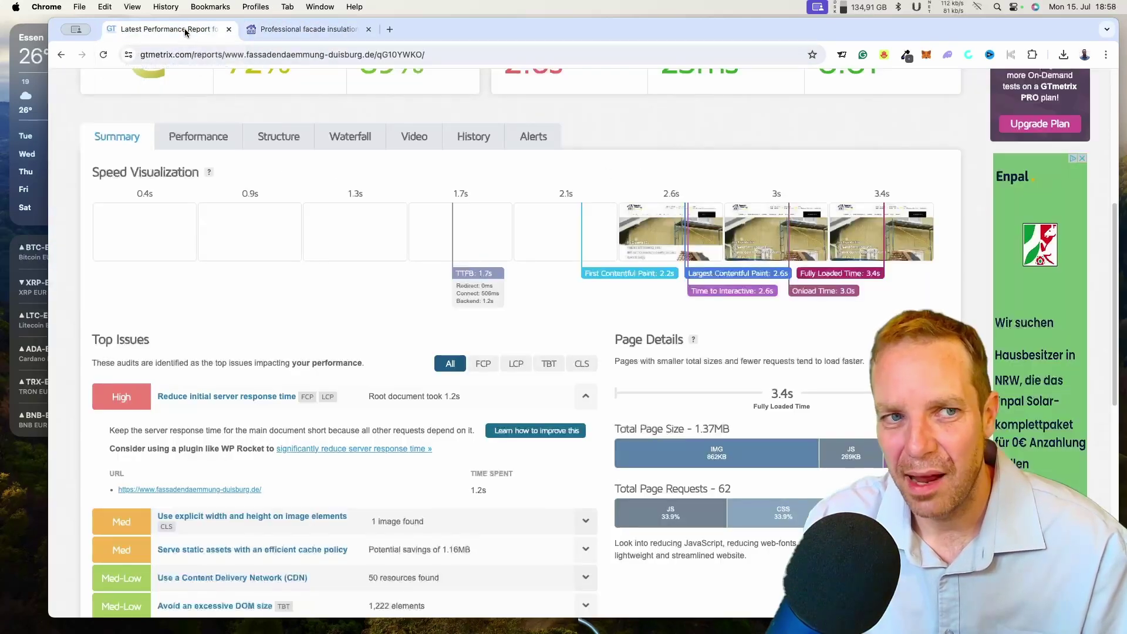
pyautogui.click(263, 30)
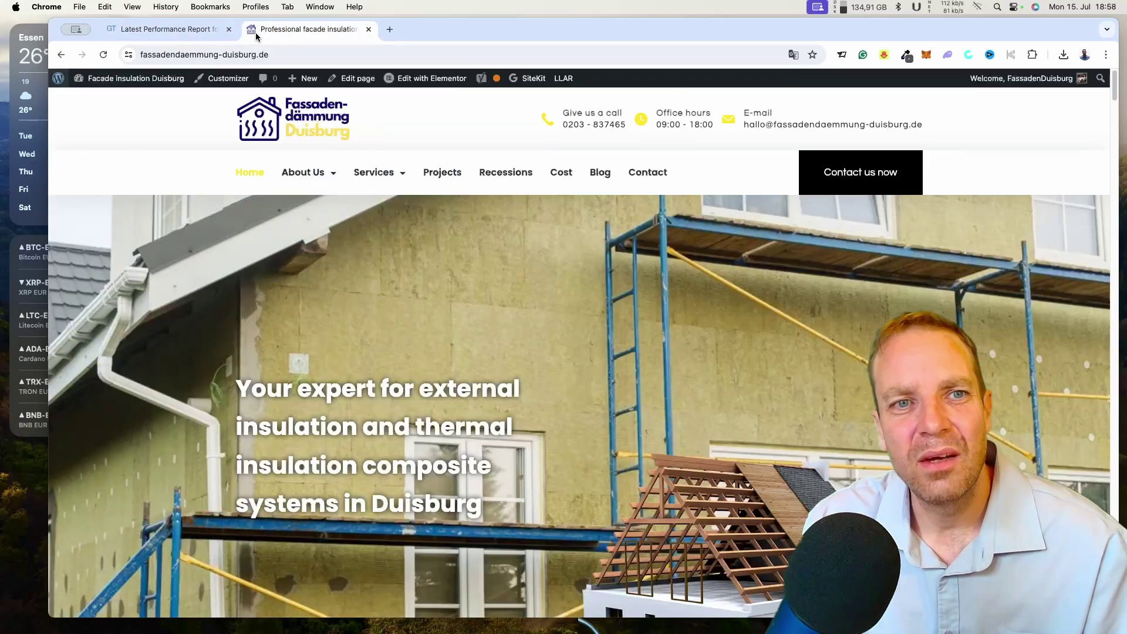
pyautogui.click(203, 33)
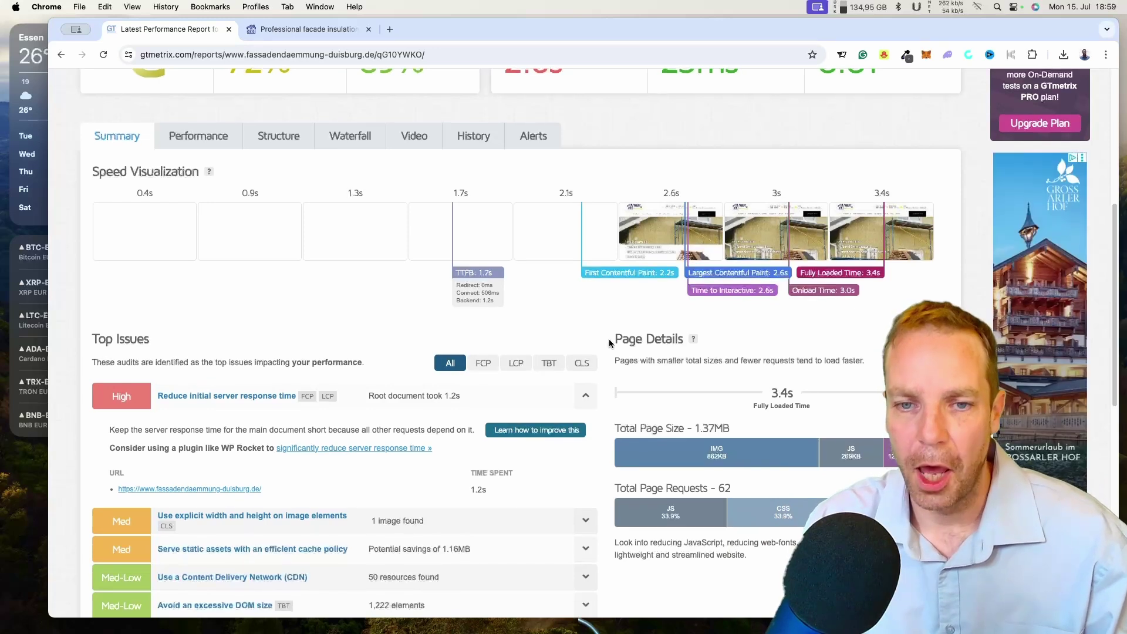
# Scroll to the remaining Top Issues: cache policy, missing CDN and 1,222 DOM elements.
pyautogui.scroll(-3, 602, 334)
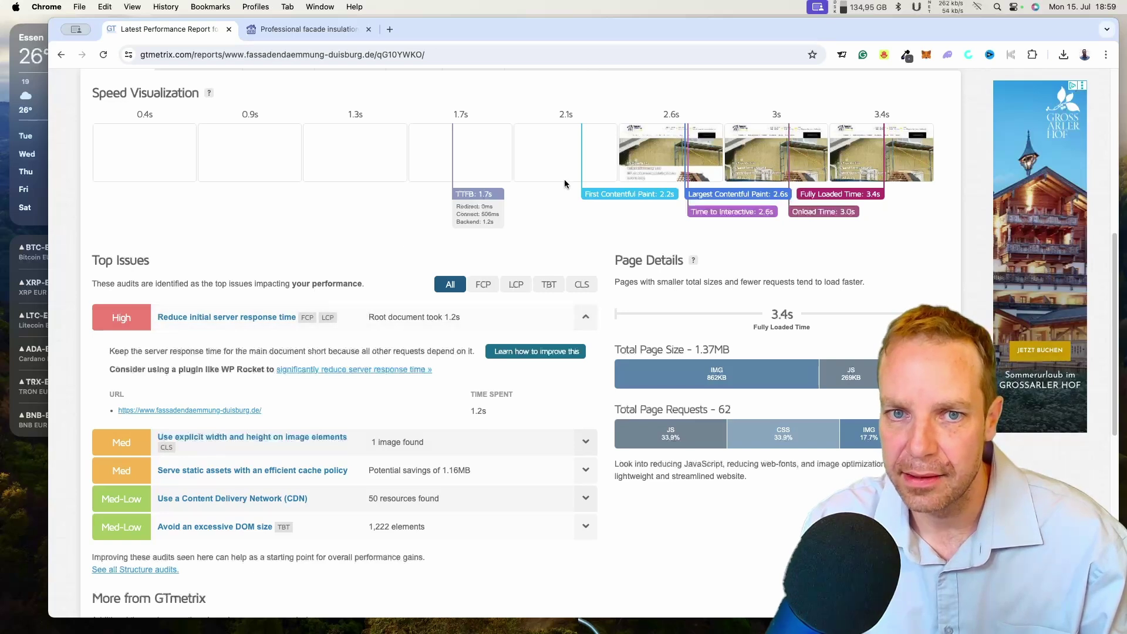
# Collapse the server response issue and expand 'Use explicit width and height on image elements'.
pyautogui.click(586, 320)
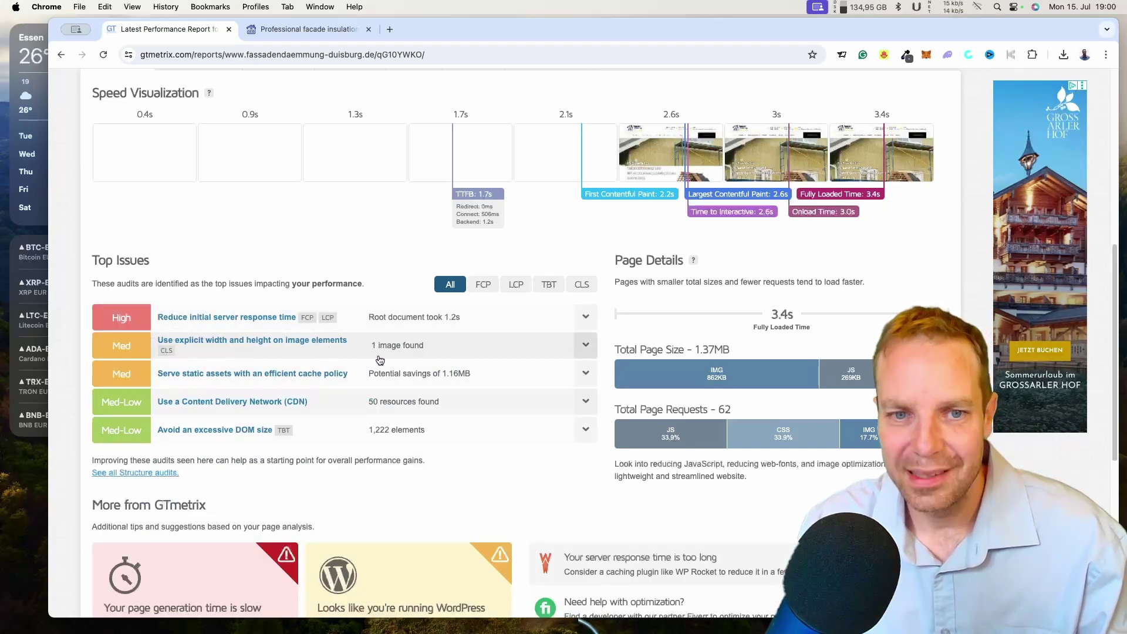
pyautogui.click(594, 351)
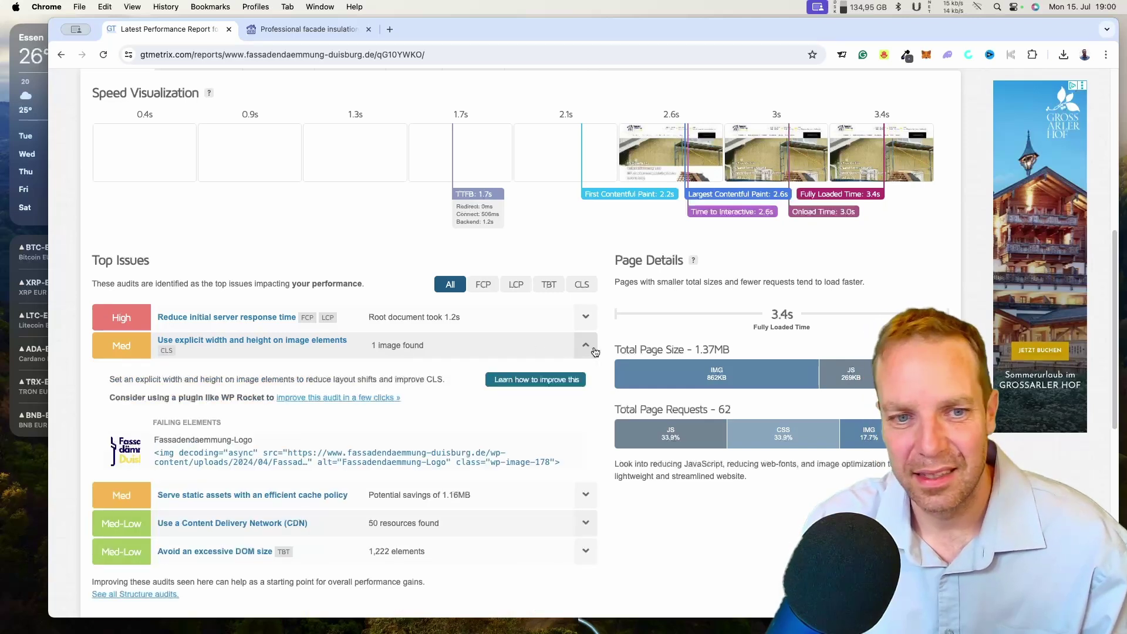
pyautogui.scroll(-1, 594, 351)
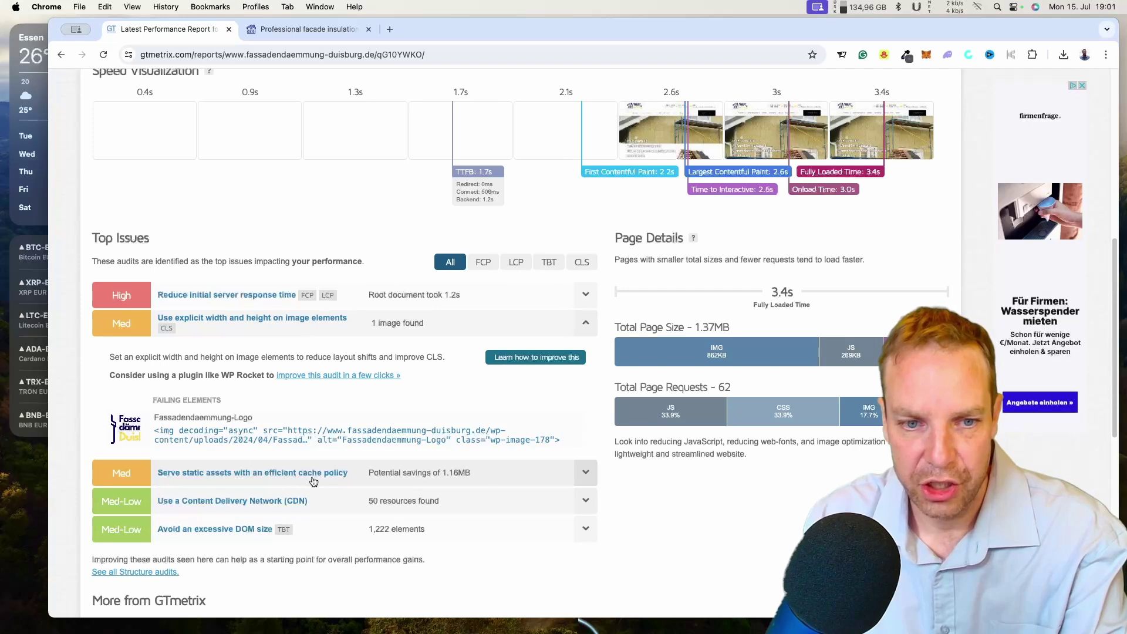
# Expand the static-asset cache policy issue and scroll through its list of uncached files.
pyautogui.click(579, 470)
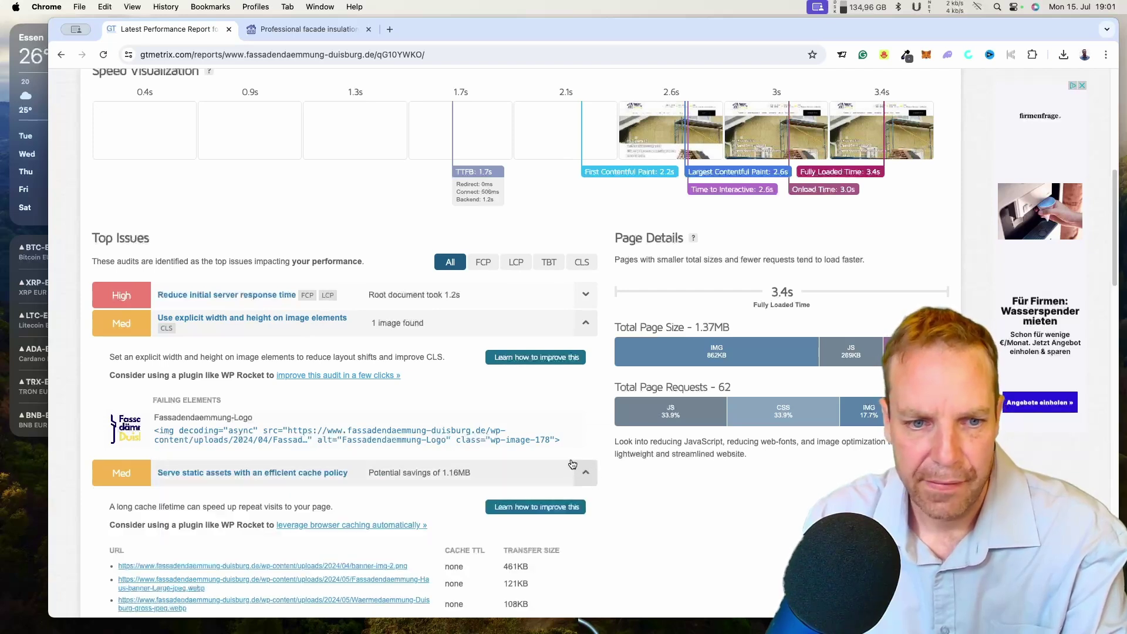
pyautogui.scroll(-1, 573, 464)
pyautogui.scroll(-2, 572, 463)
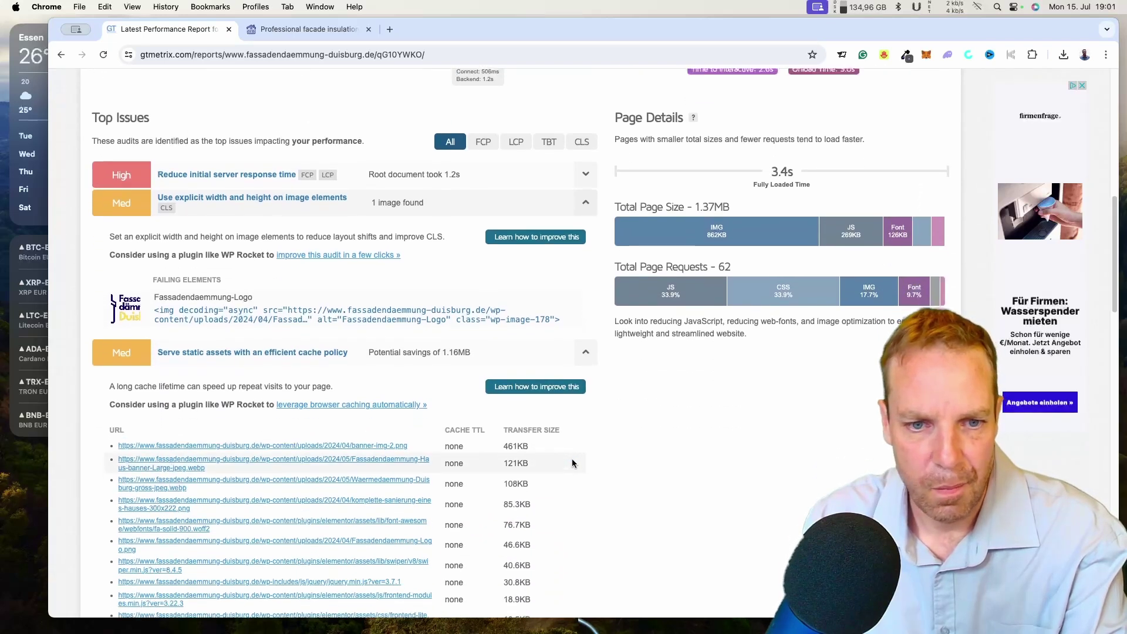
pyautogui.scroll(-2, 572, 463)
pyautogui.scroll(-1, 572, 464)
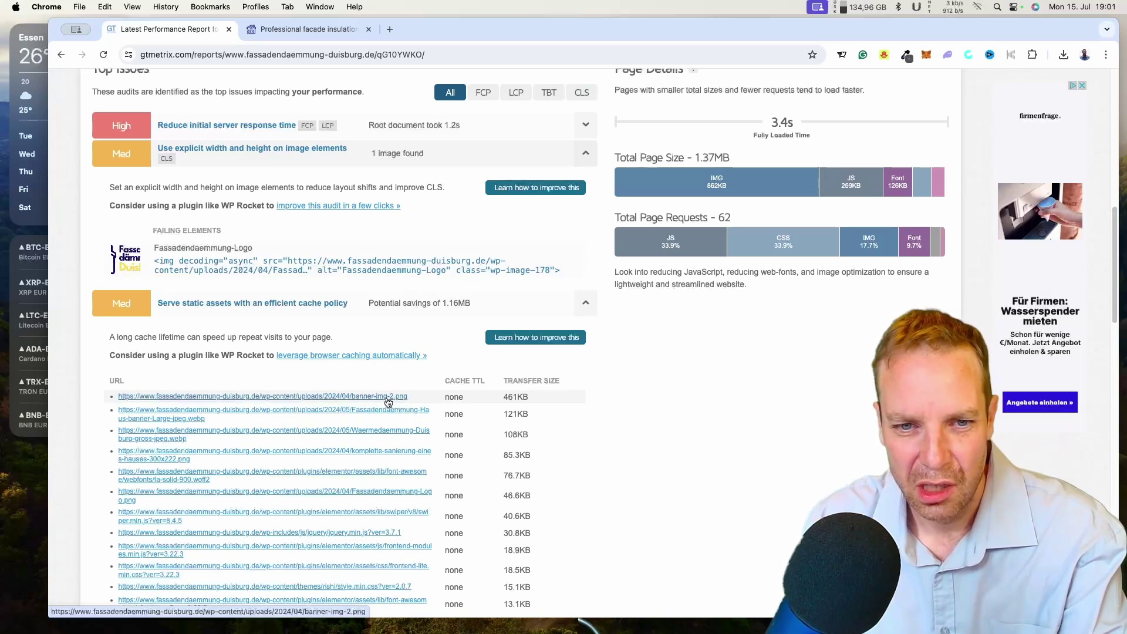
# Preview banner-img-2.png in a new tab, note its 461KB size, then collapse the cache issue.
pyautogui.click(386, 397)
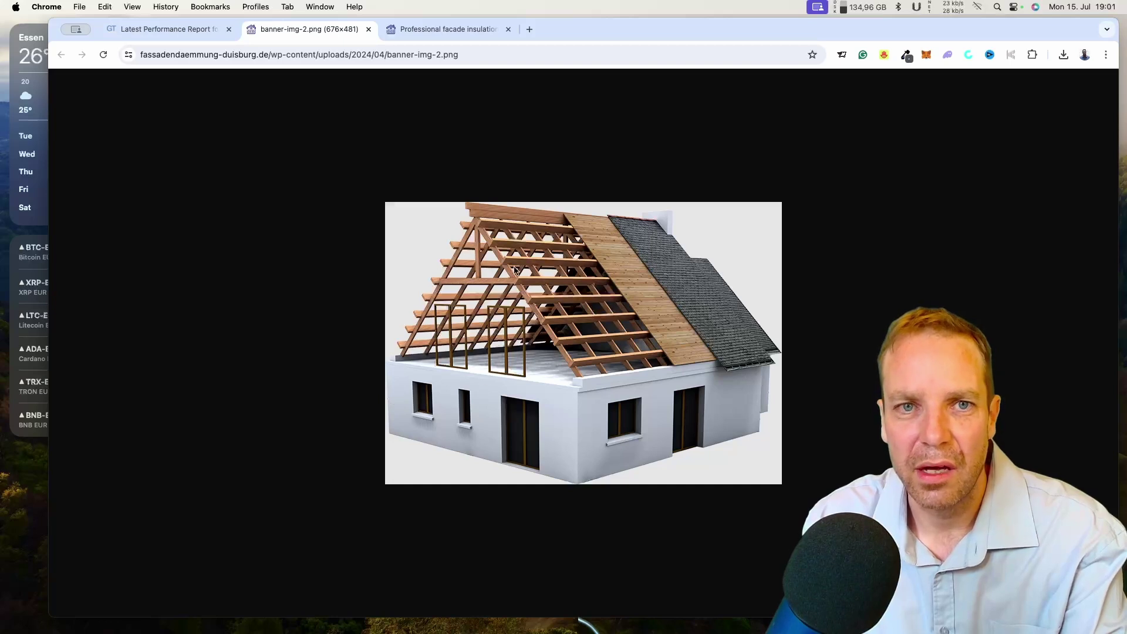
pyautogui.click(369, 30)
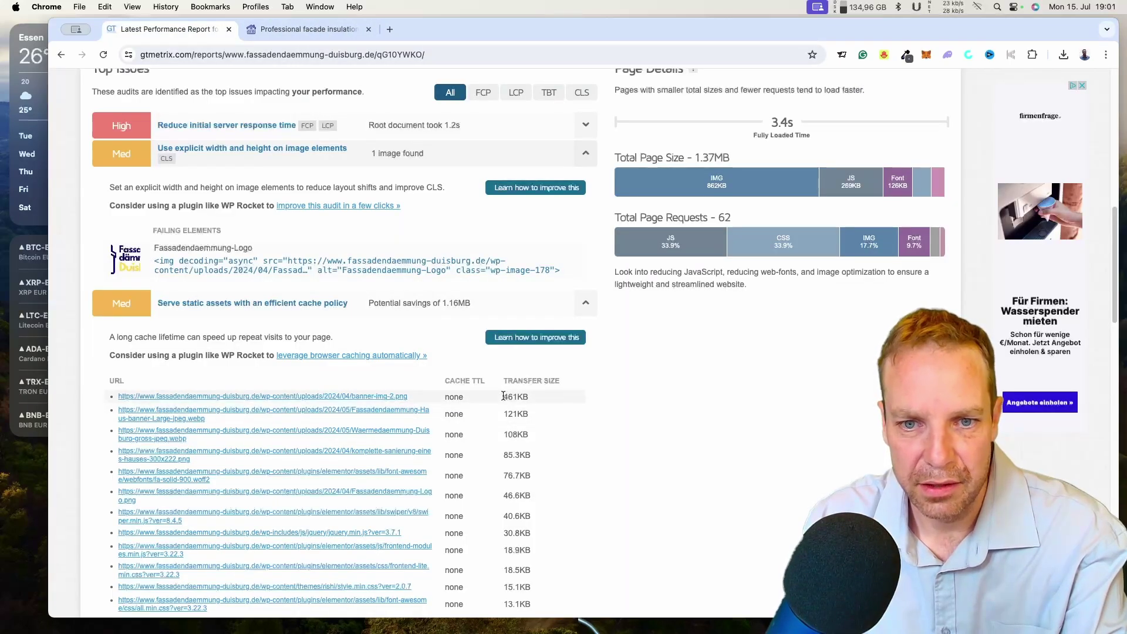
pyautogui.moveTo(503, 396)
pyautogui.mouseDown()
pyautogui.moveTo(539, 399)
pyautogui.moveTo(507, 399)
pyautogui.mouseUp()
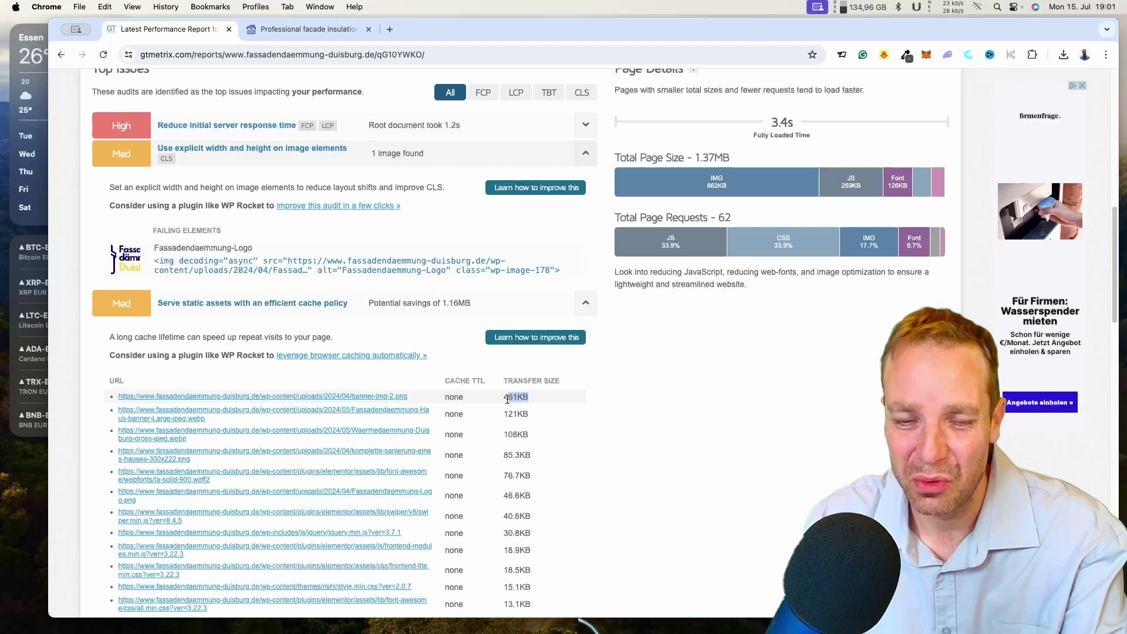
pyautogui.click(504, 398)
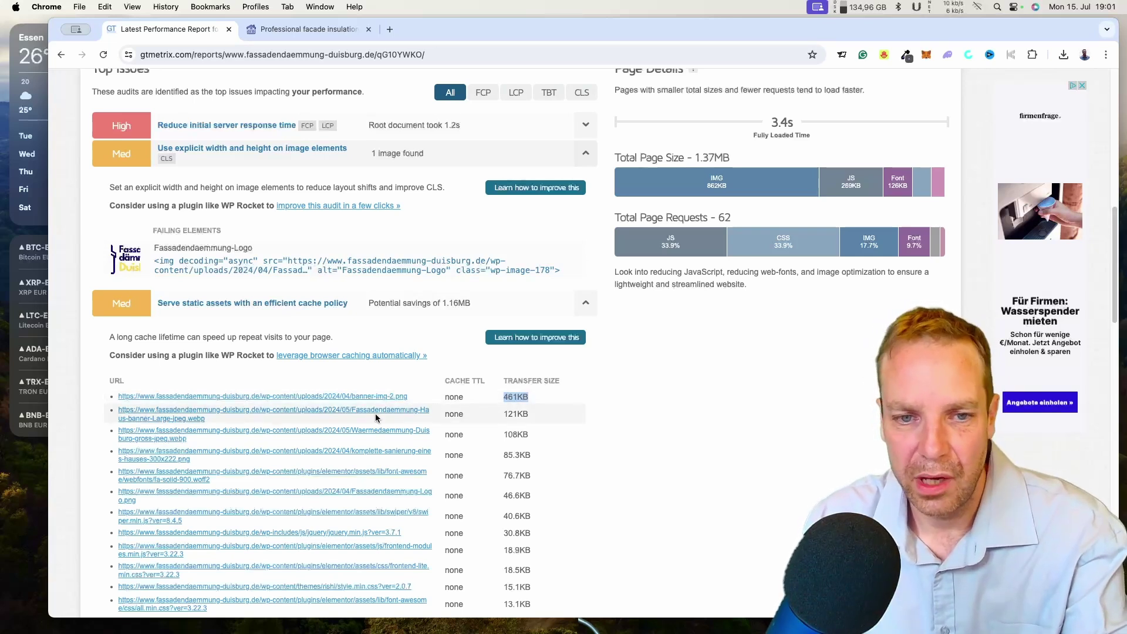
pyautogui.scroll(-1, 450, 438)
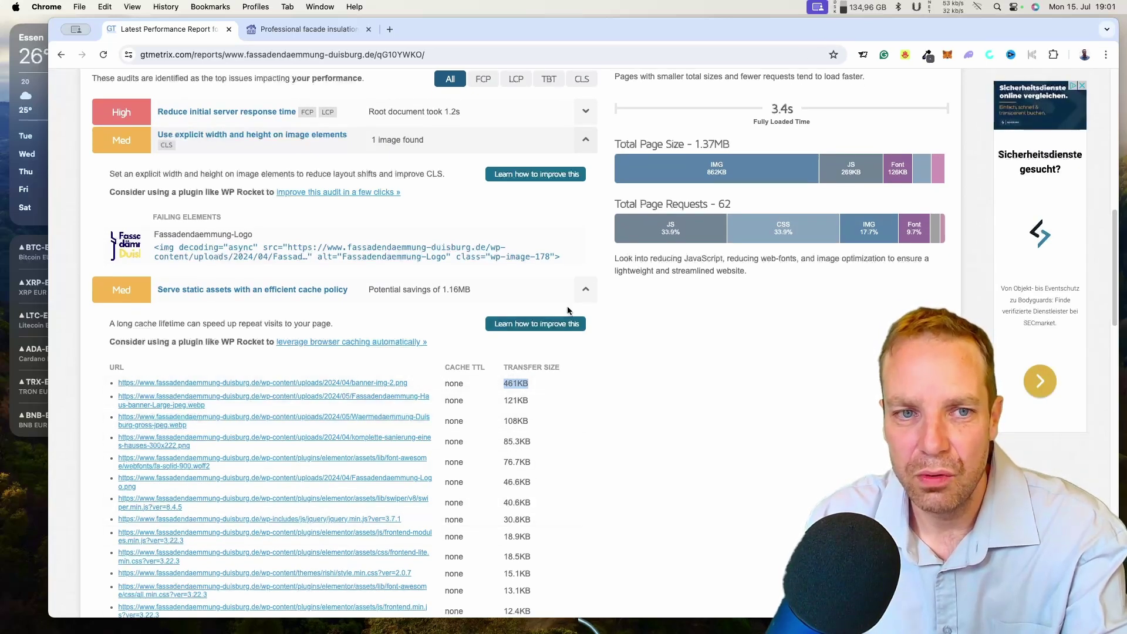
pyautogui.click(587, 291)
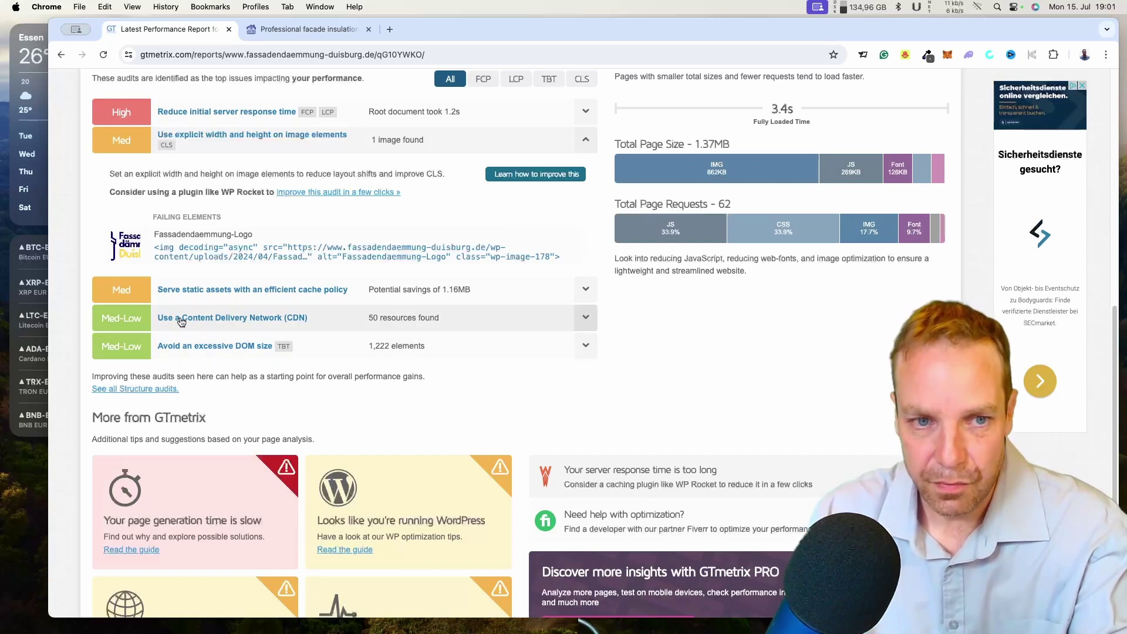
pyautogui.click(219, 319)
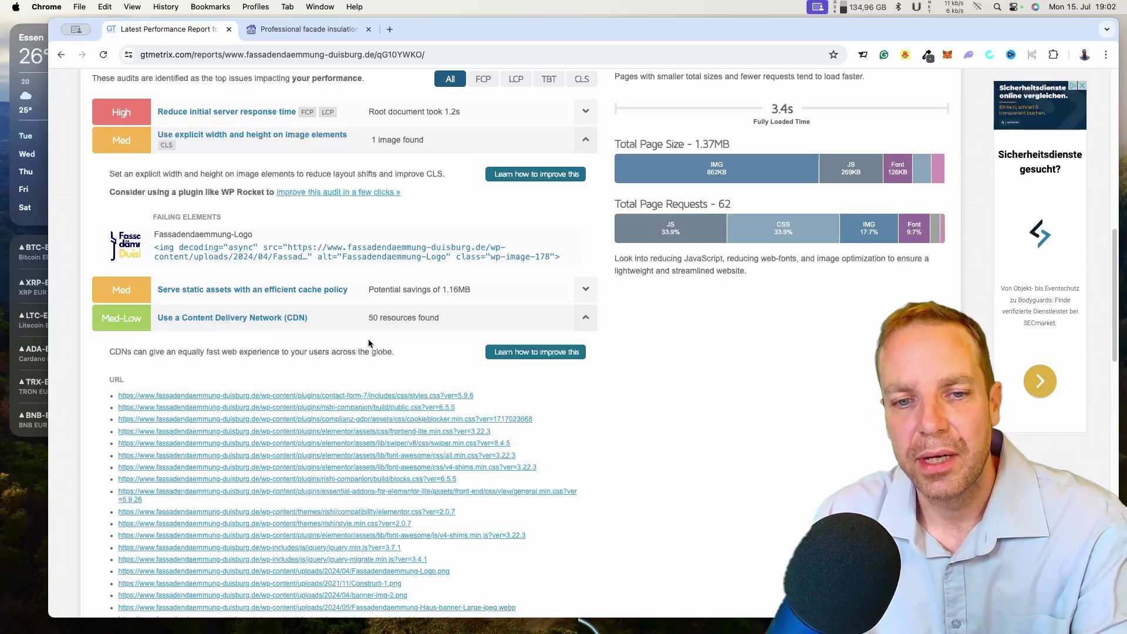
pyautogui.click(379, 325)
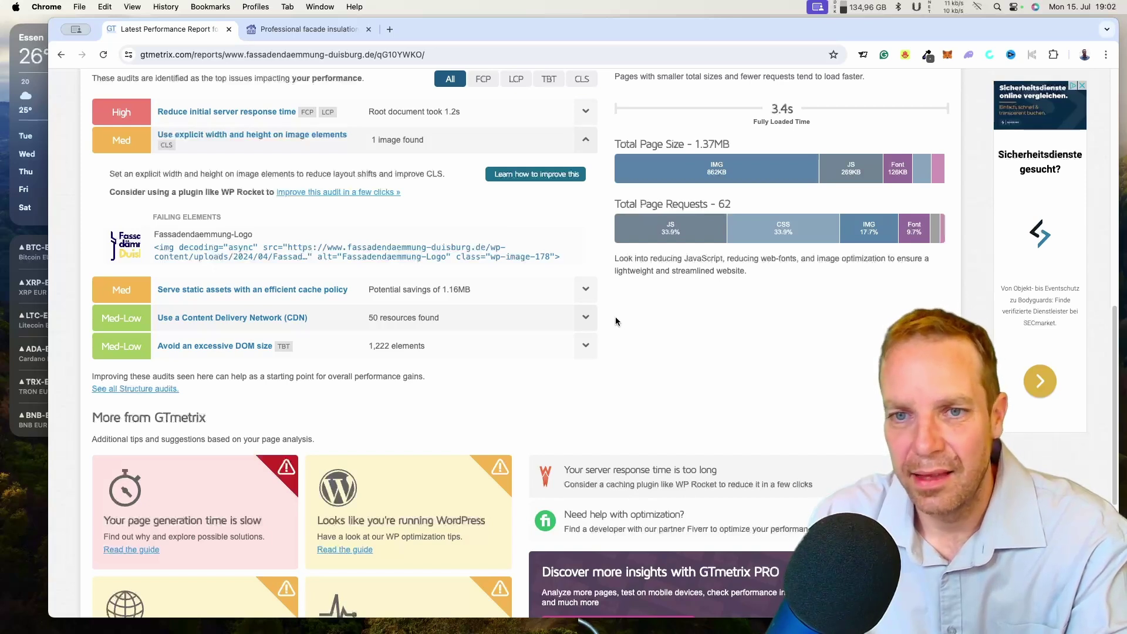
pyautogui.scroll(3, 615, 322)
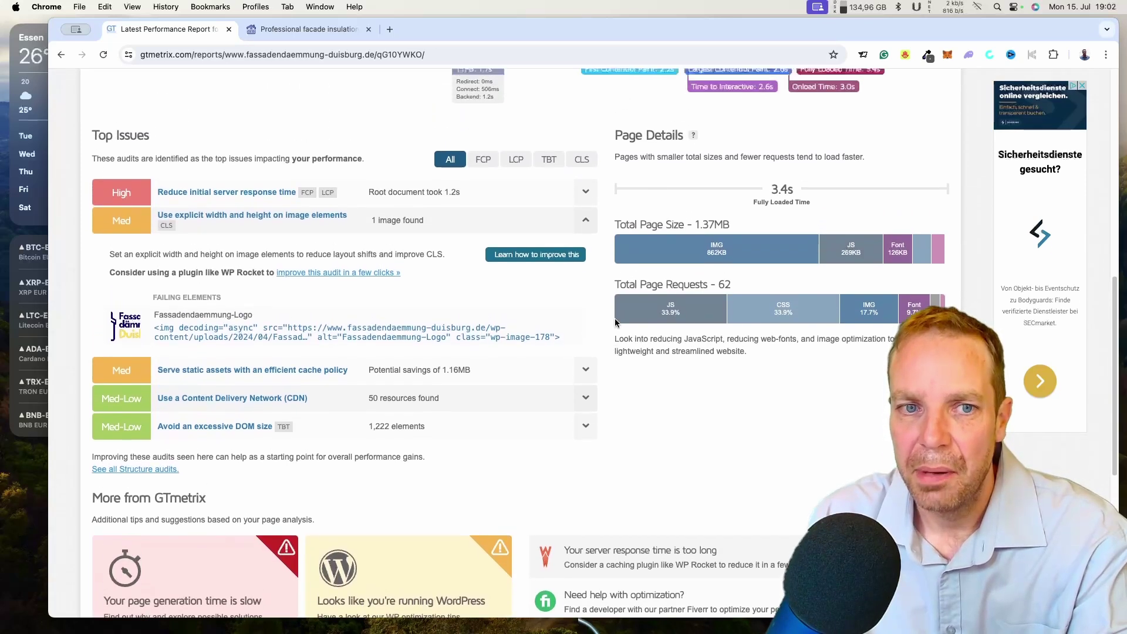
pyautogui.scroll(1, 610, 305)
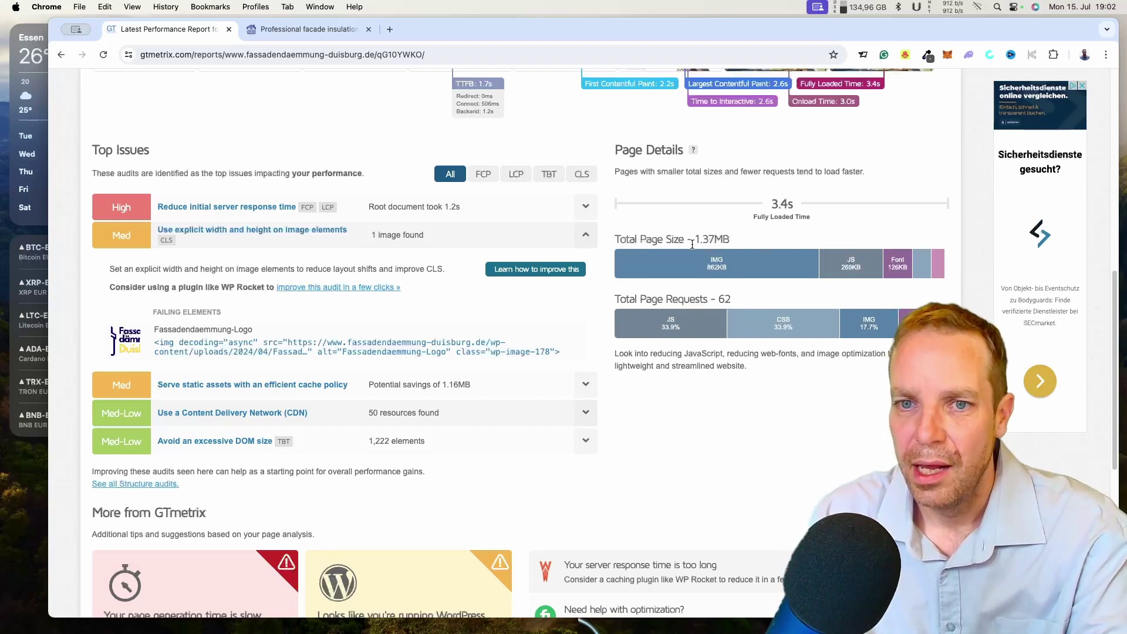
pyautogui.moveTo(726, 266)
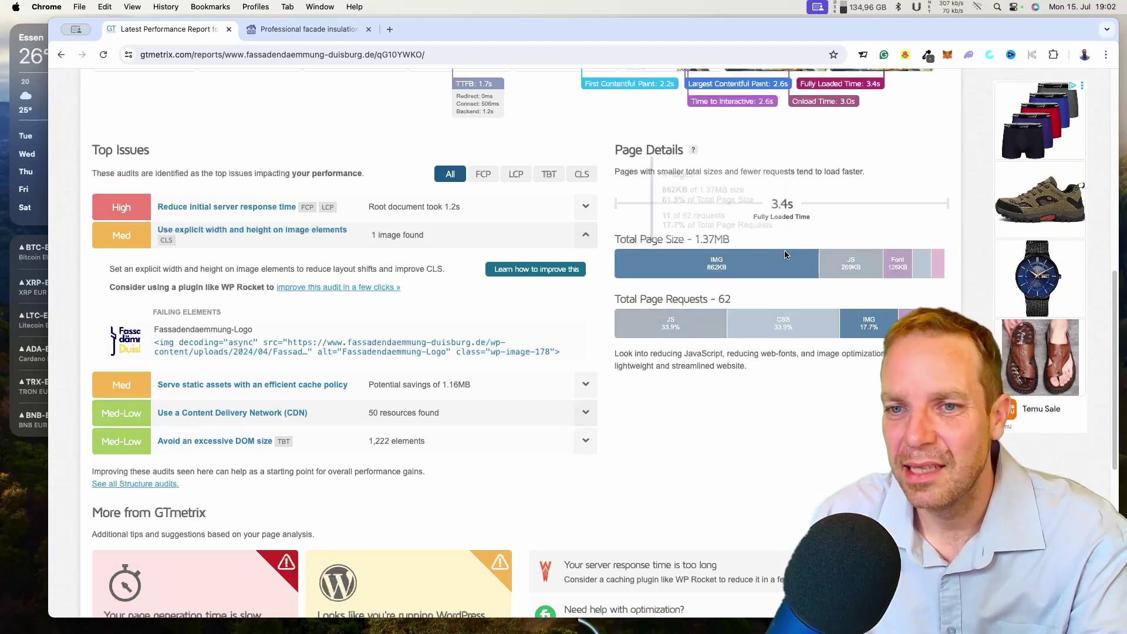
pyautogui.moveTo(844, 273)
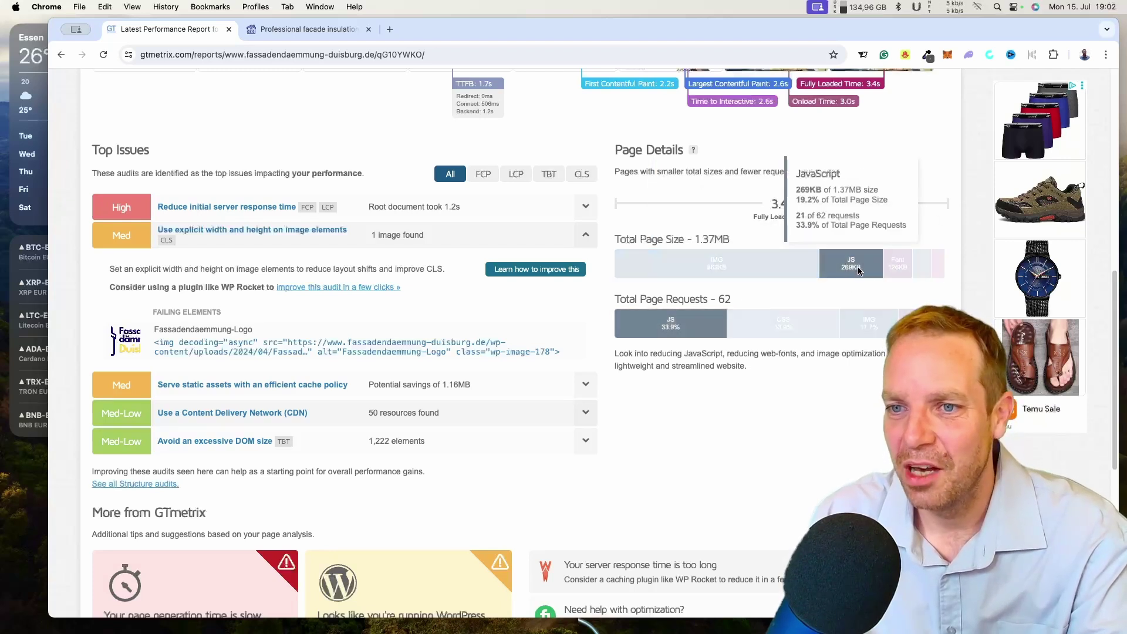
pyautogui.moveTo(895, 265)
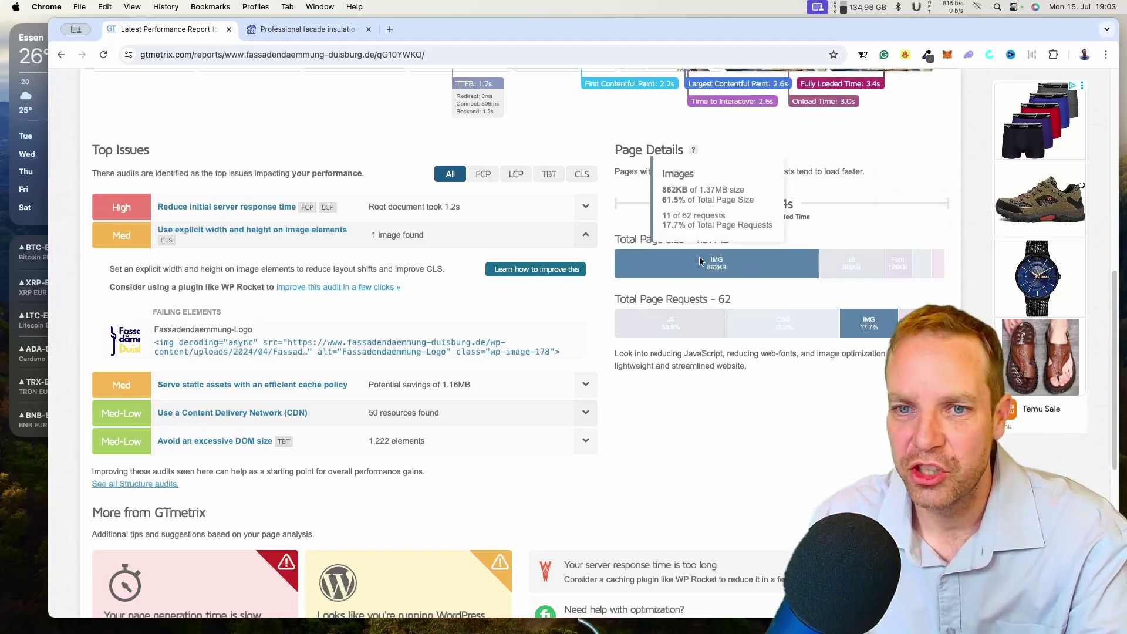
pyautogui.scroll(4, 608, 292)
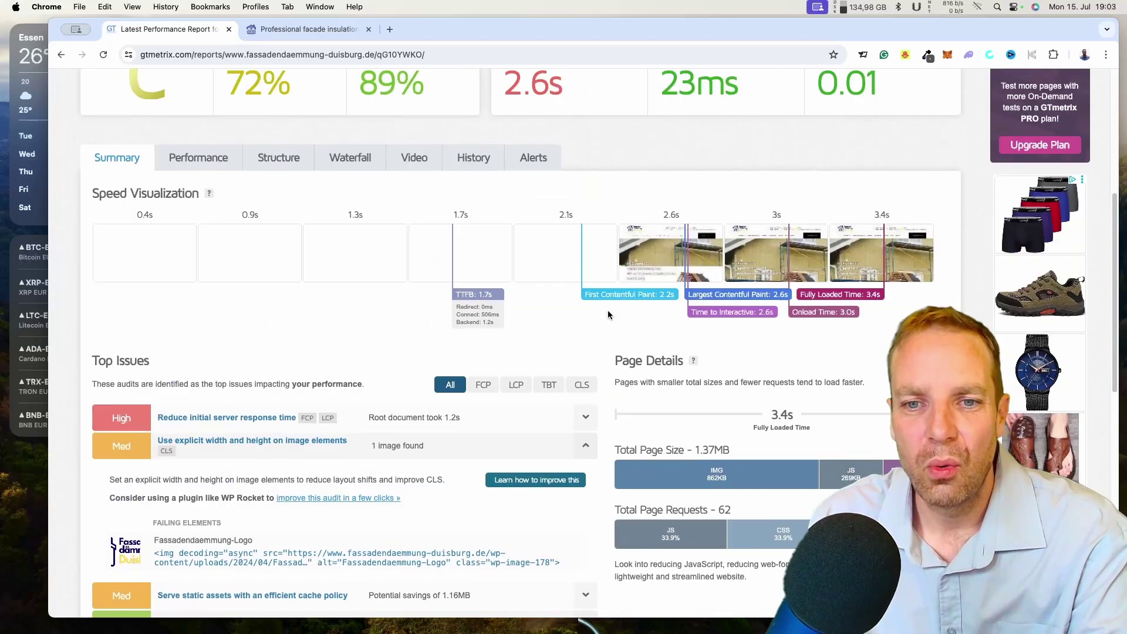
pyautogui.scroll(-3, 608, 293)
pyautogui.scroll(3, 608, 309)
pyautogui.scroll(5, 608, 307)
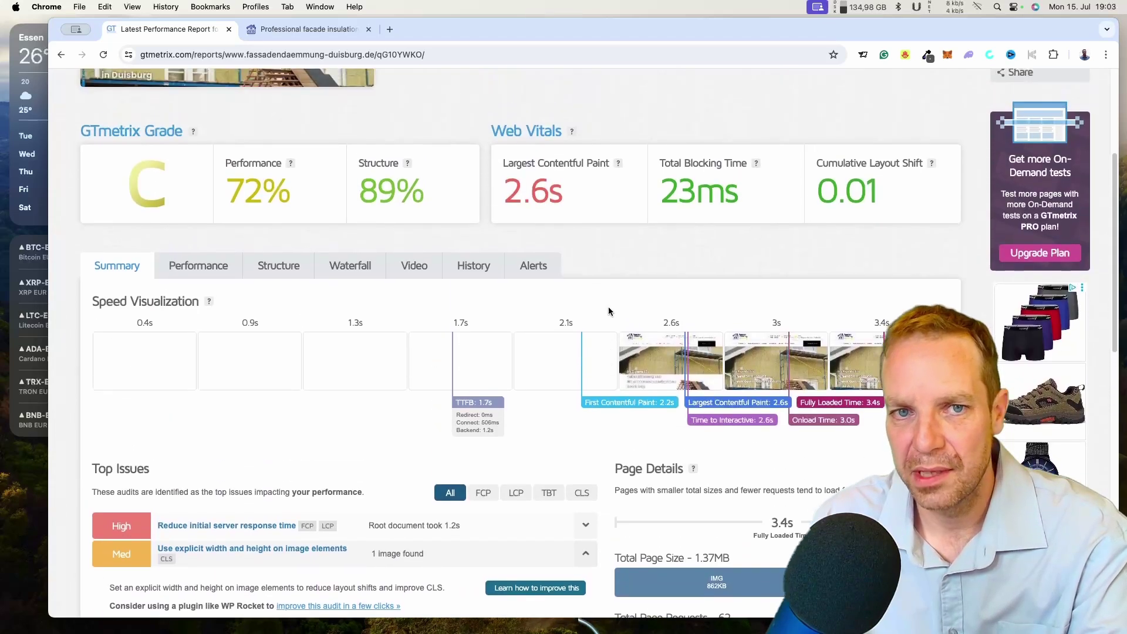
pyautogui.scroll(-5, 608, 306)
pyautogui.scroll(-2, 609, 305)
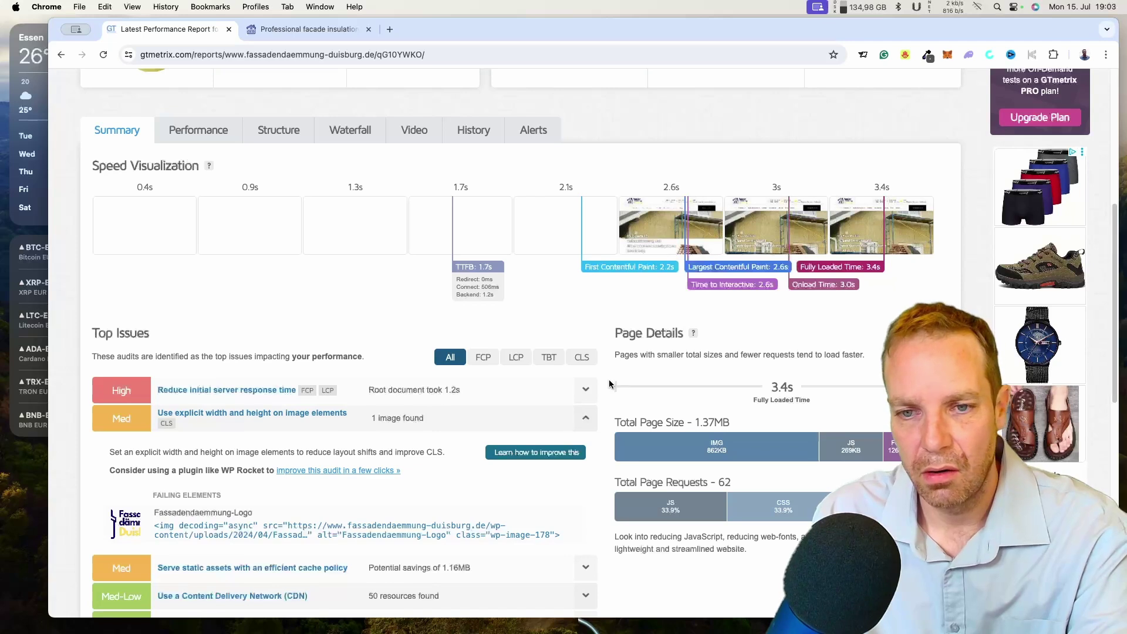
pyautogui.moveTo(673, 457)
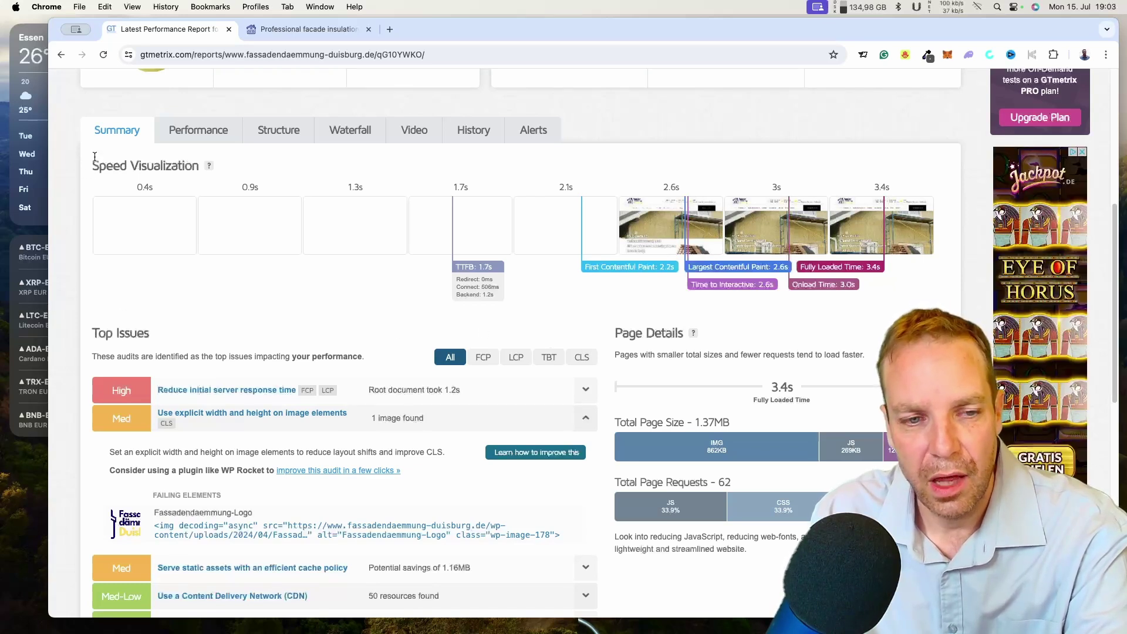
pyautogui.scroll(3, 344, 217)
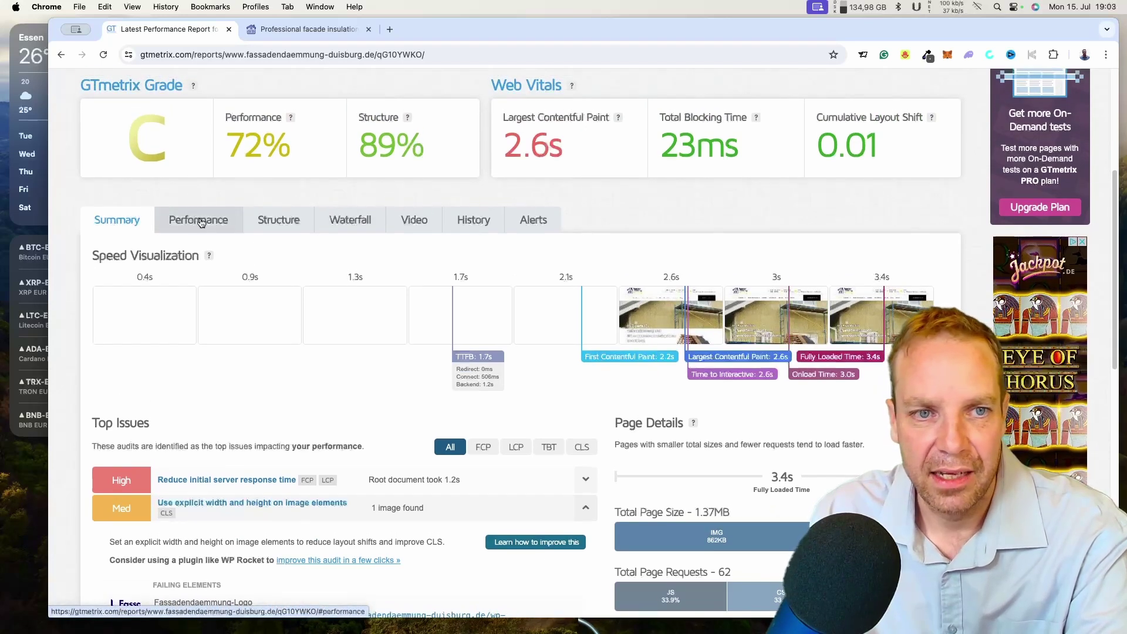
# Review the report's Performance tab metrics.
pyautogui.click(200, 221)
pyautogui.scroll(-1, 417, 243)
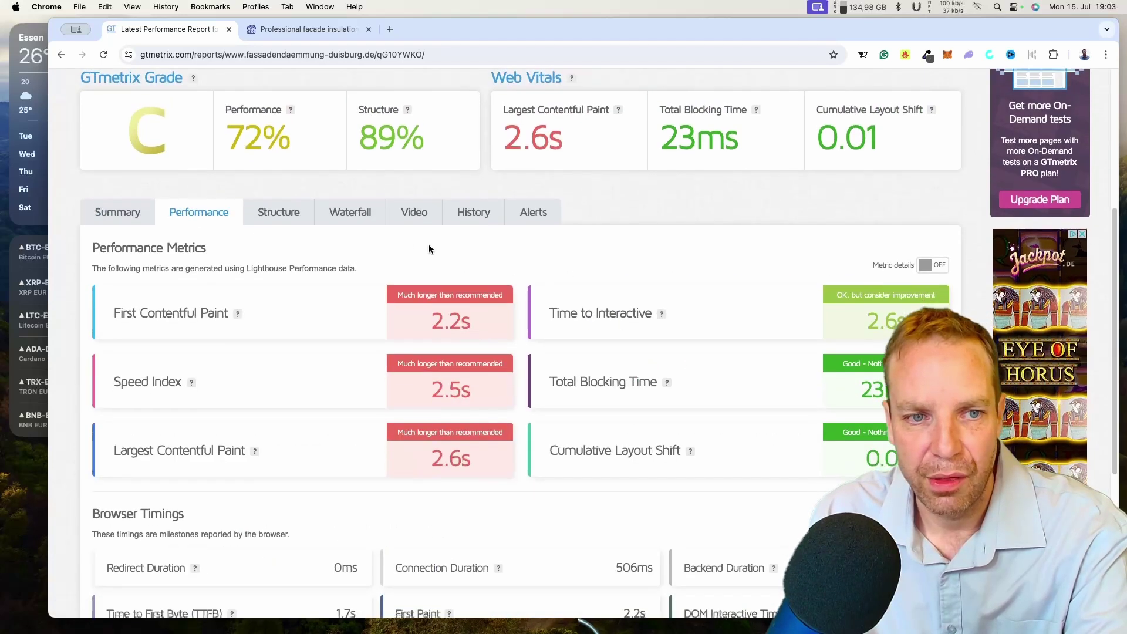
pyautogui.scroll(-2, 511, 267)
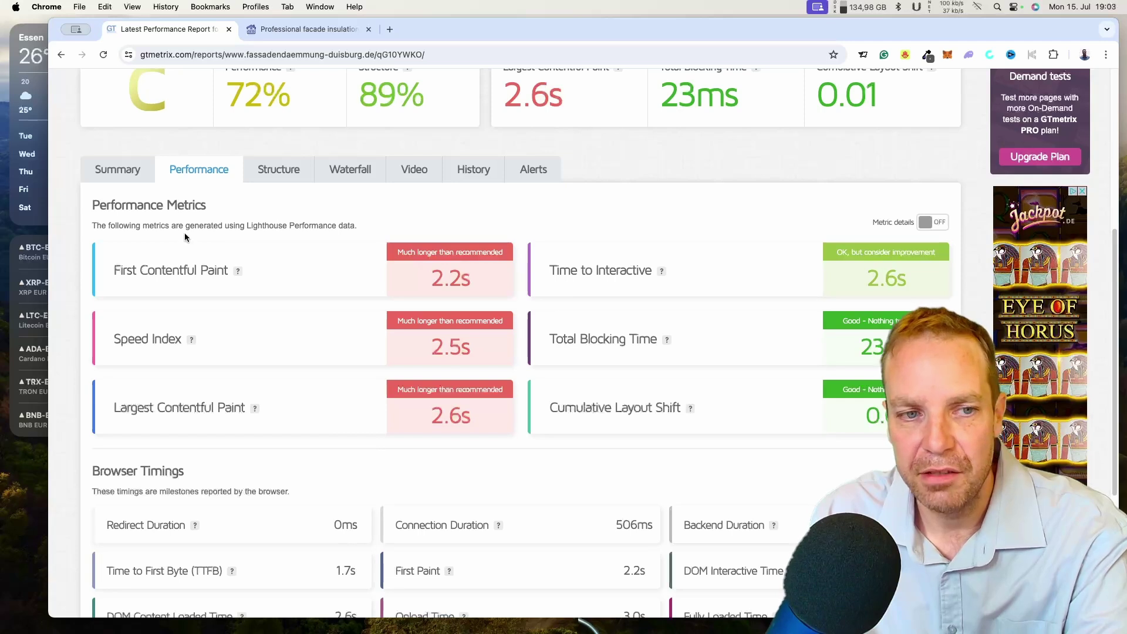
pyautogui.scroll(-3, 307, 370)
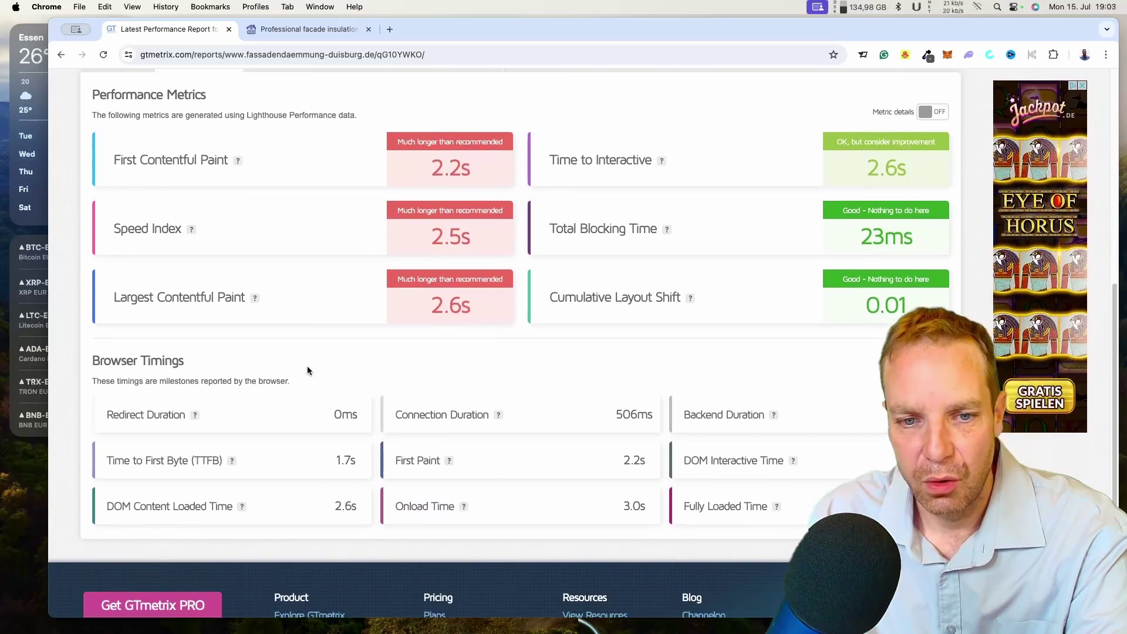
pyautogui.scroll(3, 320, 352)
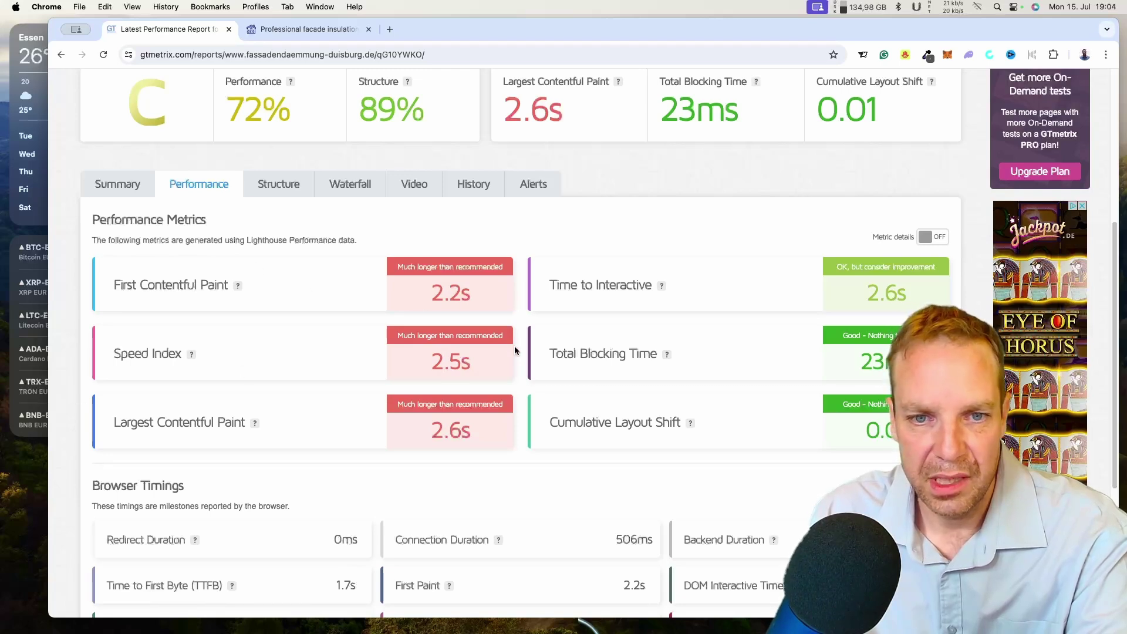
# Switch to the Structure tab and scan its audits from High to Low impact.
pyautogui.click(281, 185)
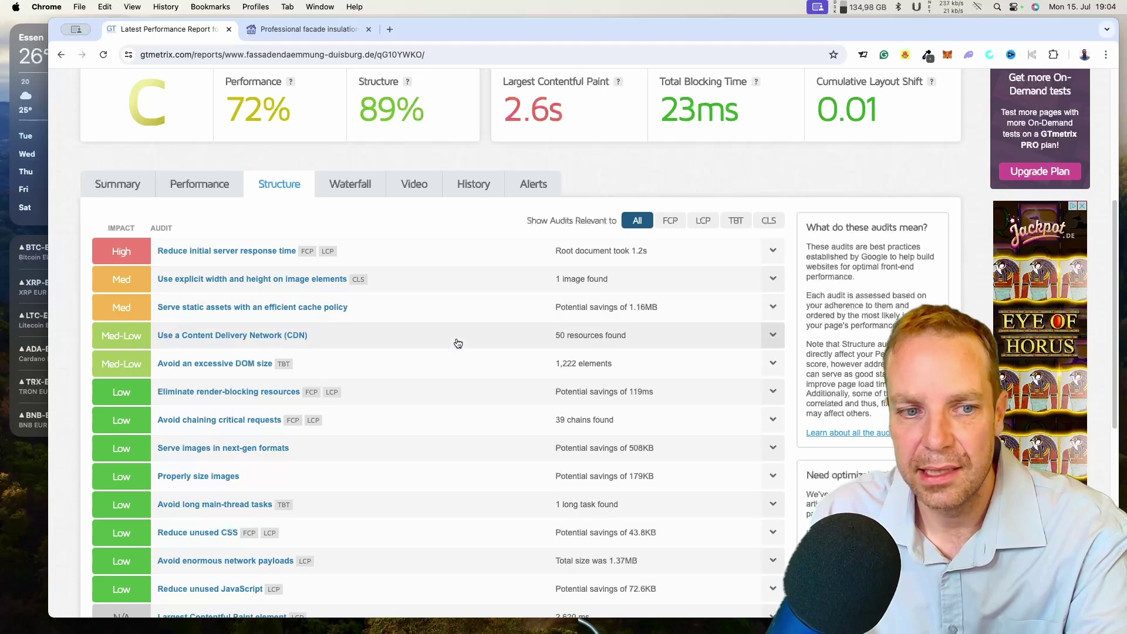
pyautogui.scroll(-2, 470, 335)
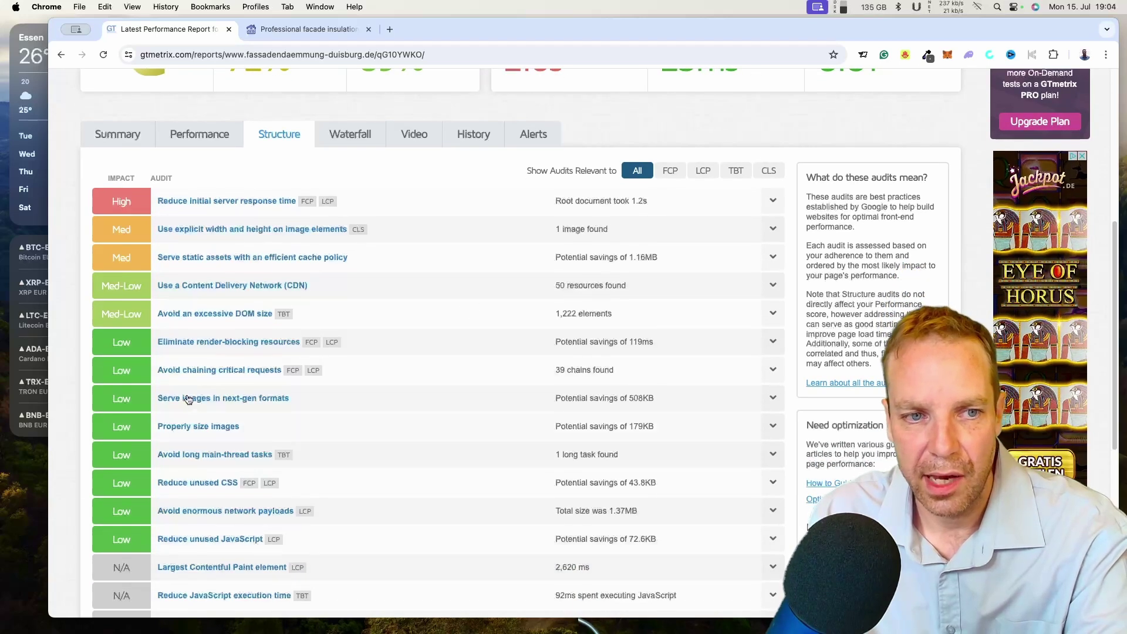
pyautogui.scroll(4, 324, 483)
pyautogui.scroll(2, 323, 483)
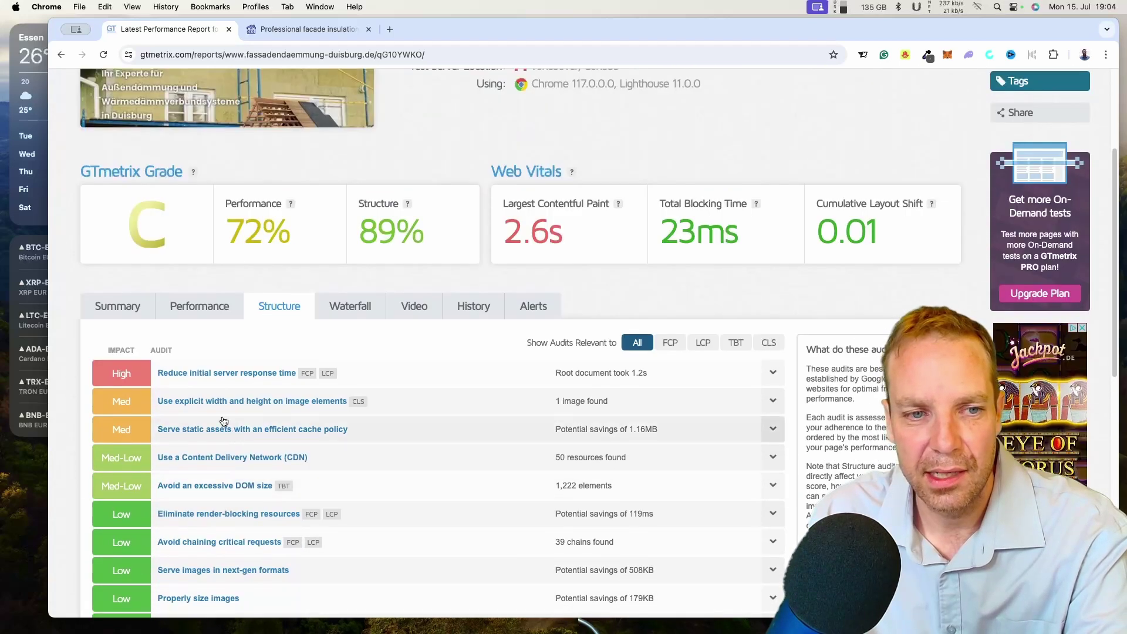
# Open the Waterfall Chart and inspect the timing of the 59.1KB root document request (2.2s).
pyautogui.click(351, 311)
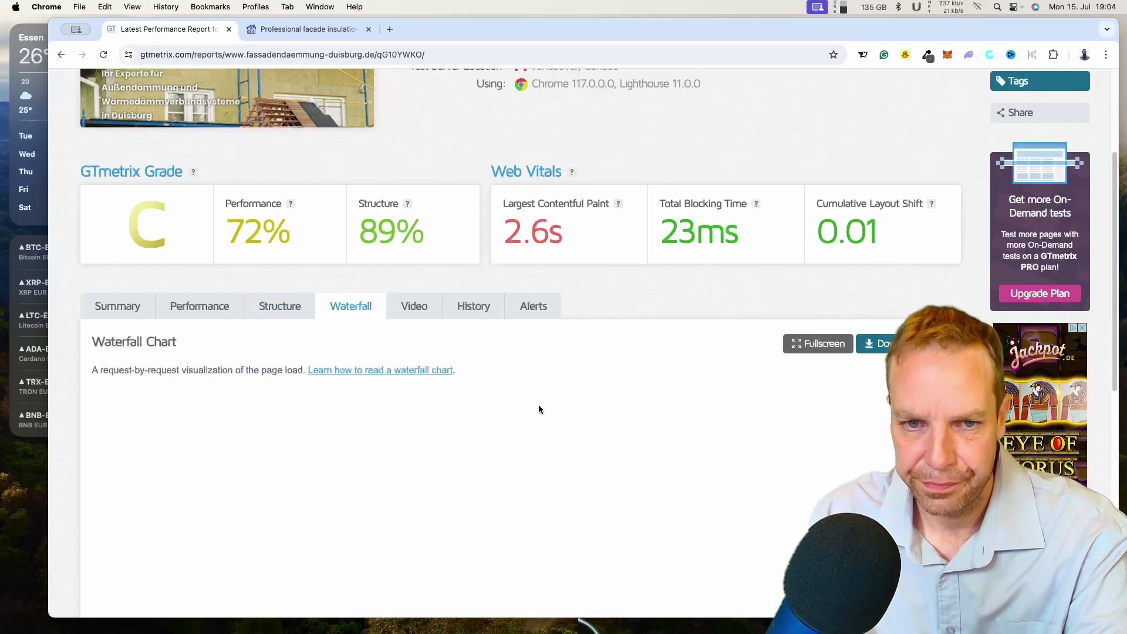
pyautogui.scroll(-2, 699, 364)
pyautogui.scroll(-1, 704, 369)
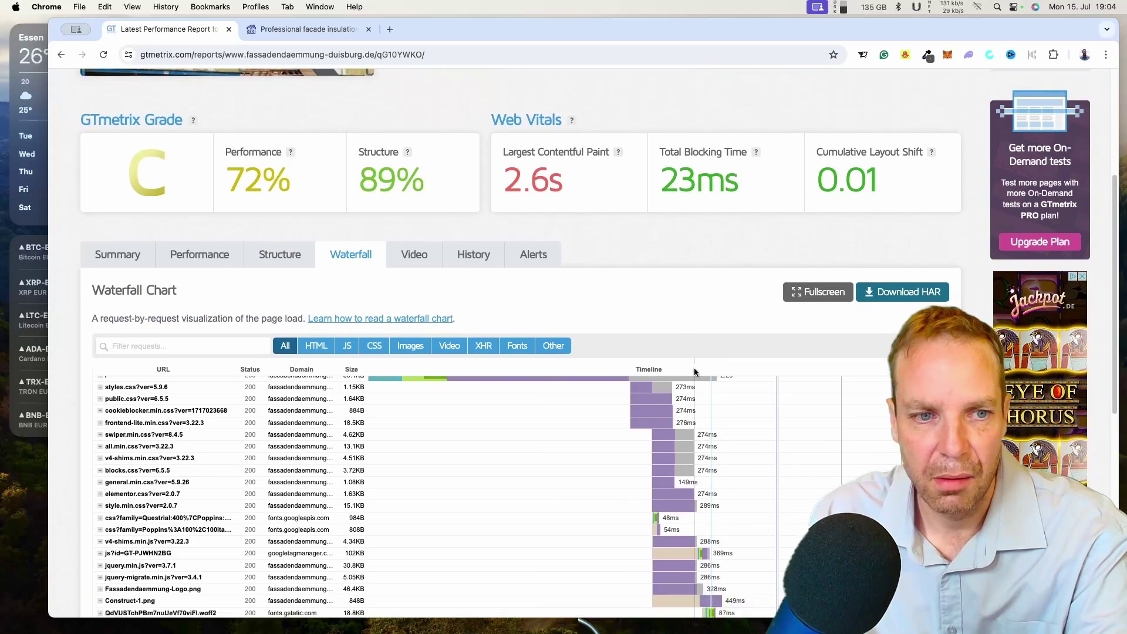
pyautogui.scroll(3, 695, 379)
pyautogui.scroll(2, 626, 376)
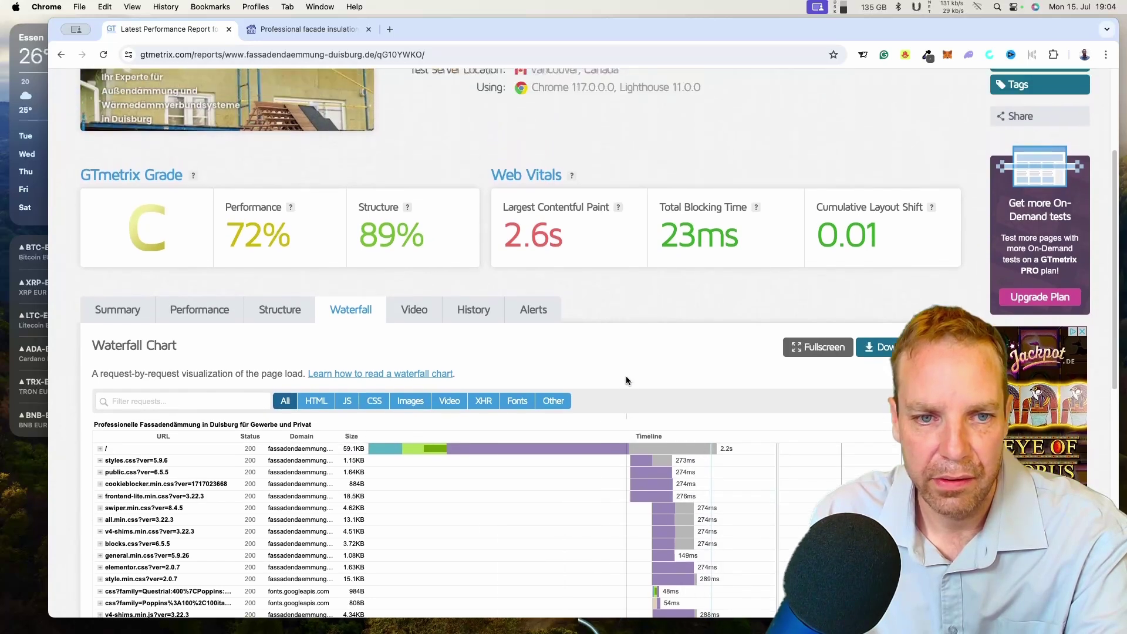
pyautogui.moveTo(407, 460)
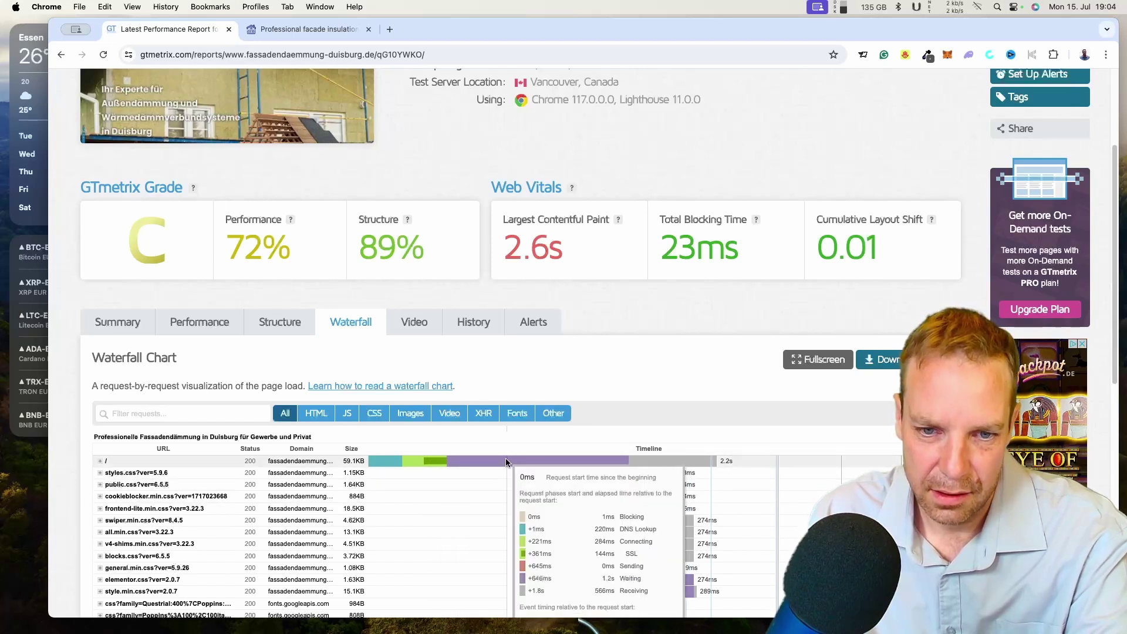
pyautogui.scroll(-2, 505, 459)
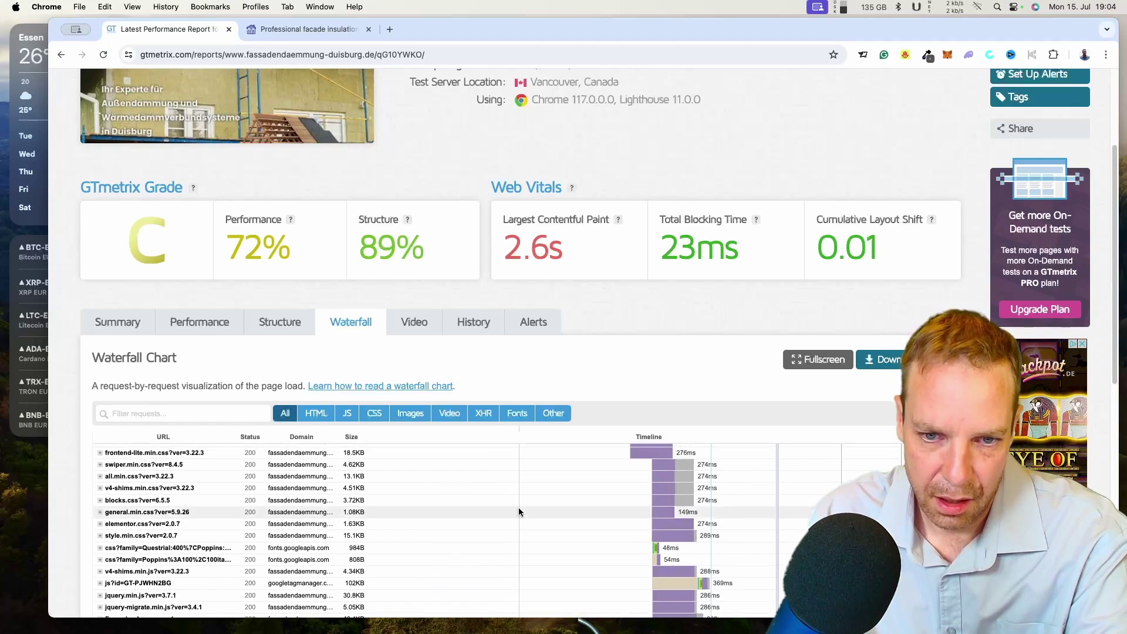
pyautogui.scroll(2, 519, 507)
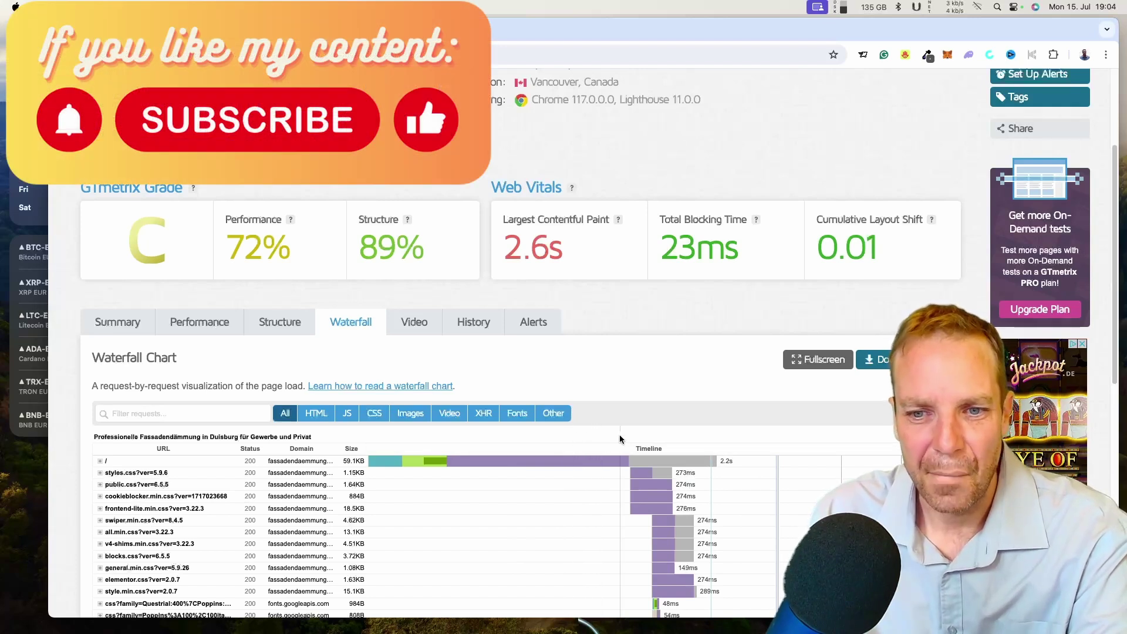
# Glance at the Video tab, then return to Summary and scroll up to the grade C header.
pyautogui.click(406, 332)
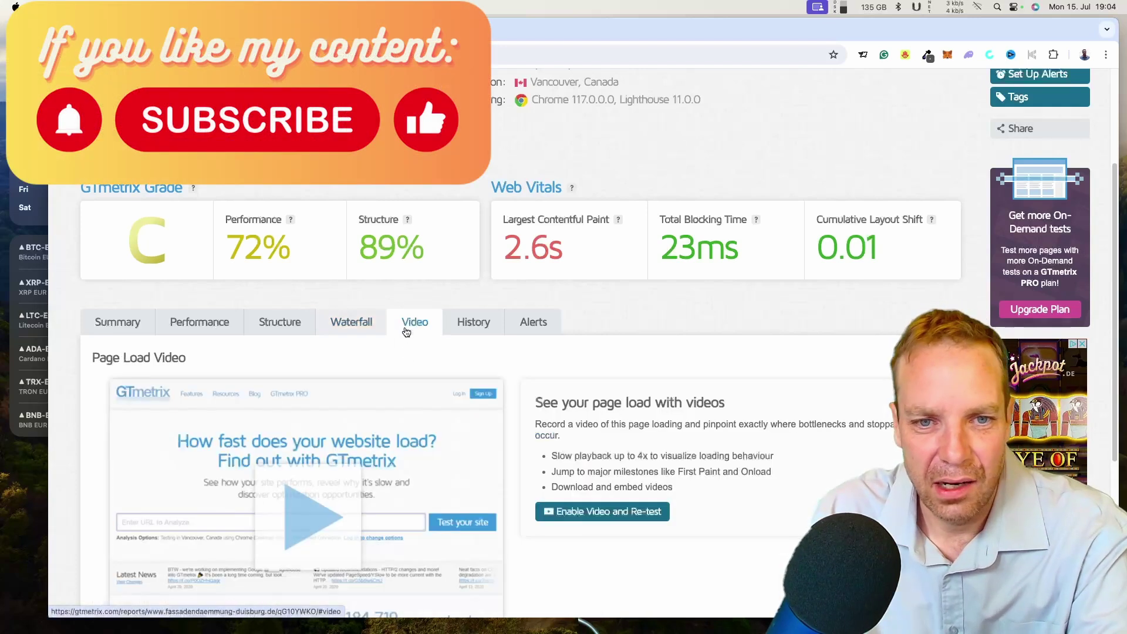
pyautogui.click(118, 324)
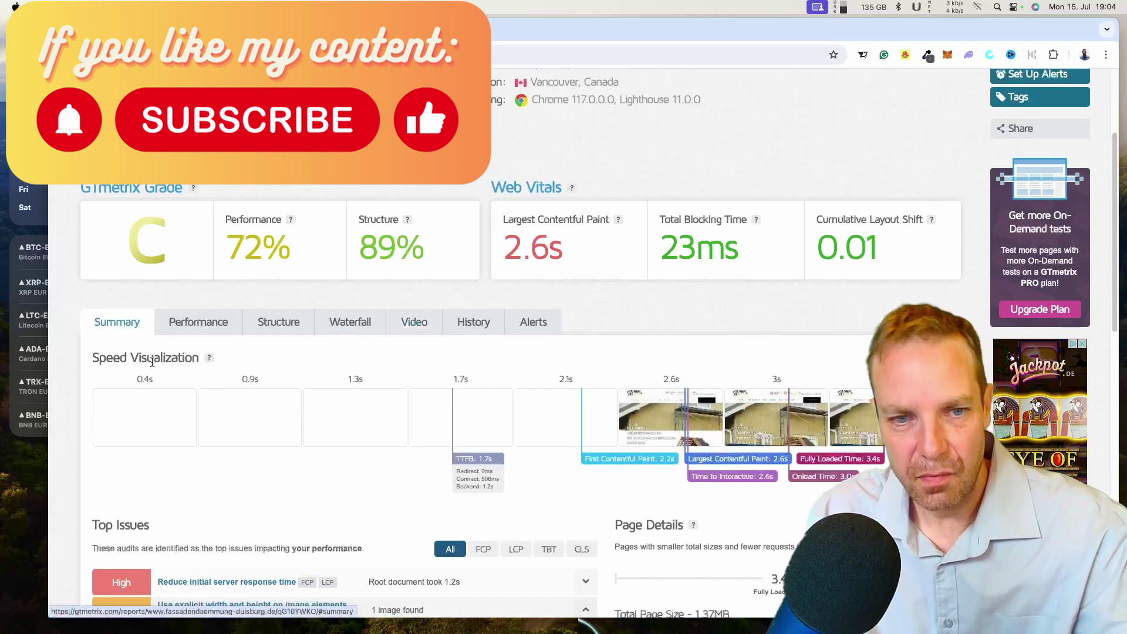
pyautogui.scroll(3, 348, 386)
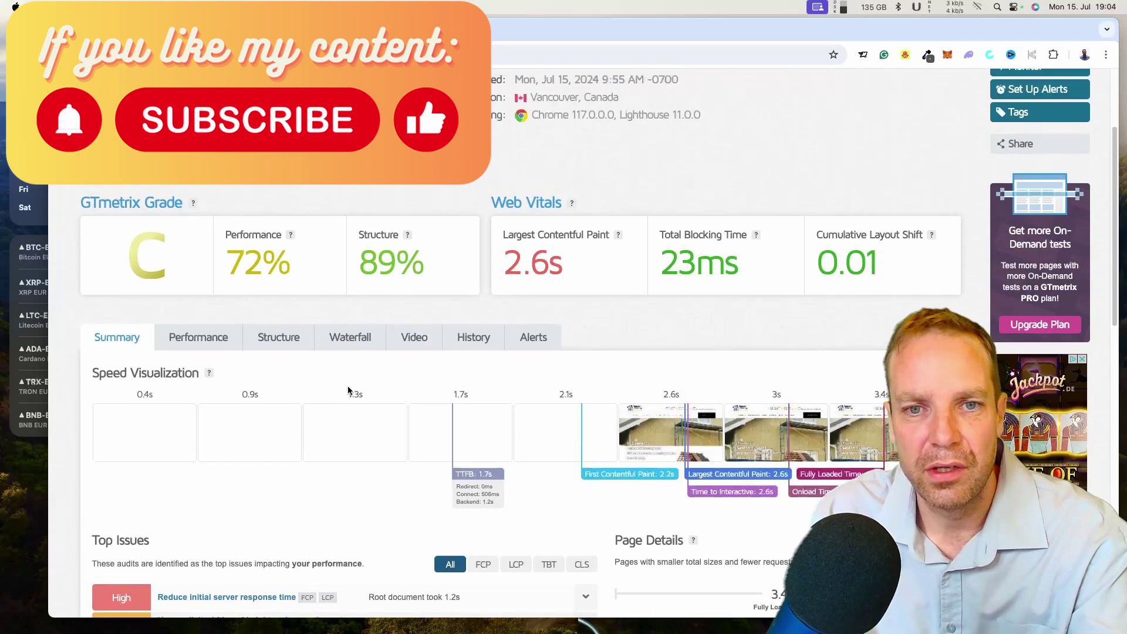
pyautogui.scroll(1, 593, 428)
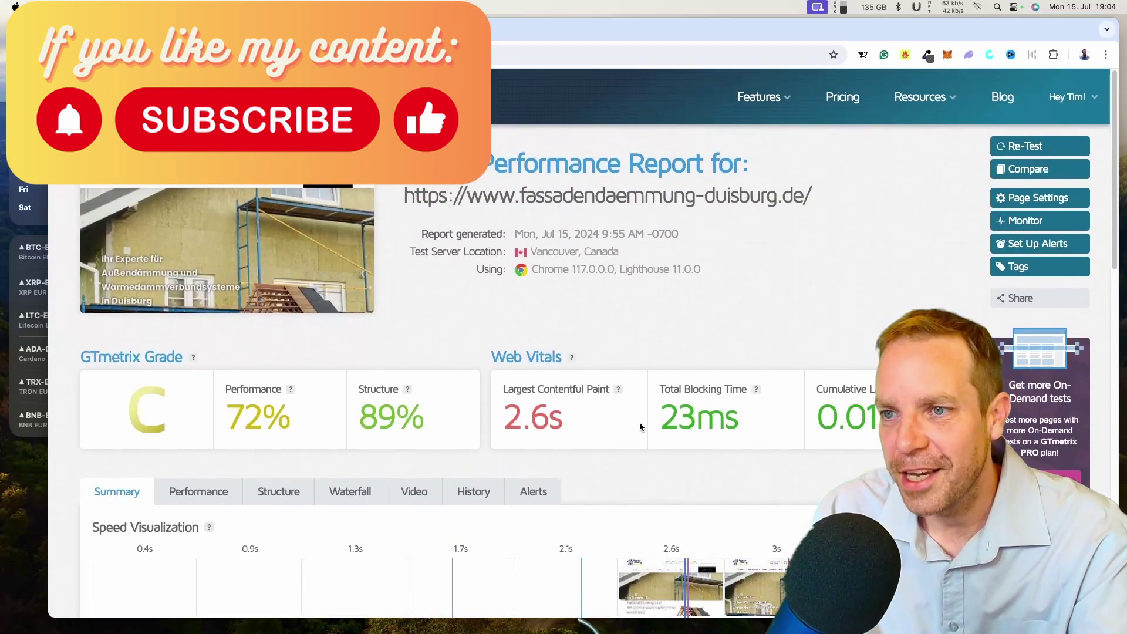